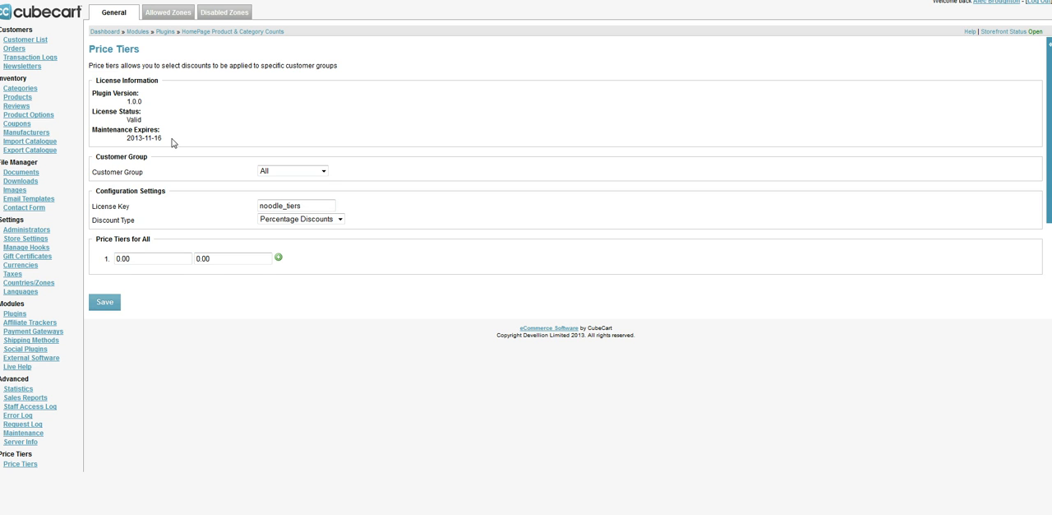
Examine the plugin's maintenance expiry information and the options available for the customer group
{"action": "left_click_drag", "start_coordinate": [93, 129], "coordinate": [176, 137]}
{"action": "left_click", "coordinate": [177, 137]}
{"action": "left_click_drag", "start_coordinate": [97, 157], "coordinate": [171, 166]}
{"action": "left_click", "coordinate": [169, 168]}
{"action": "left_click", "coordinate": [324, 173]}
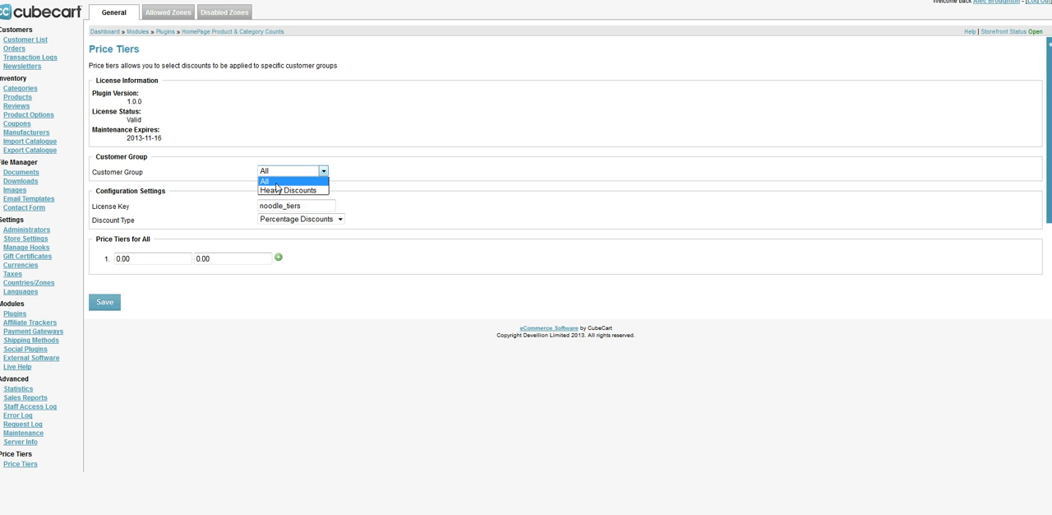
{"action": "left_click", "coordinate": [343, 124]}
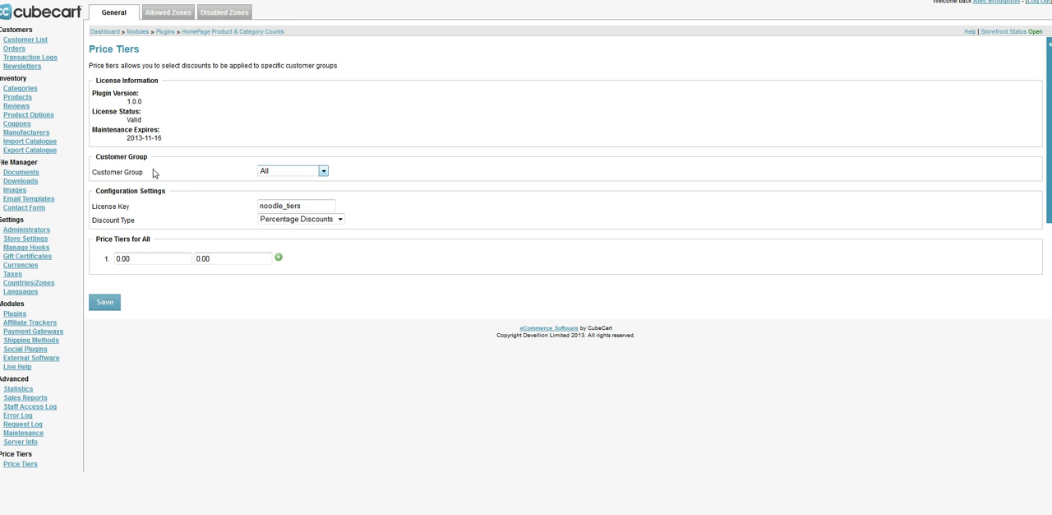
{"action": "left_click", "coordinate": [282, 173]}
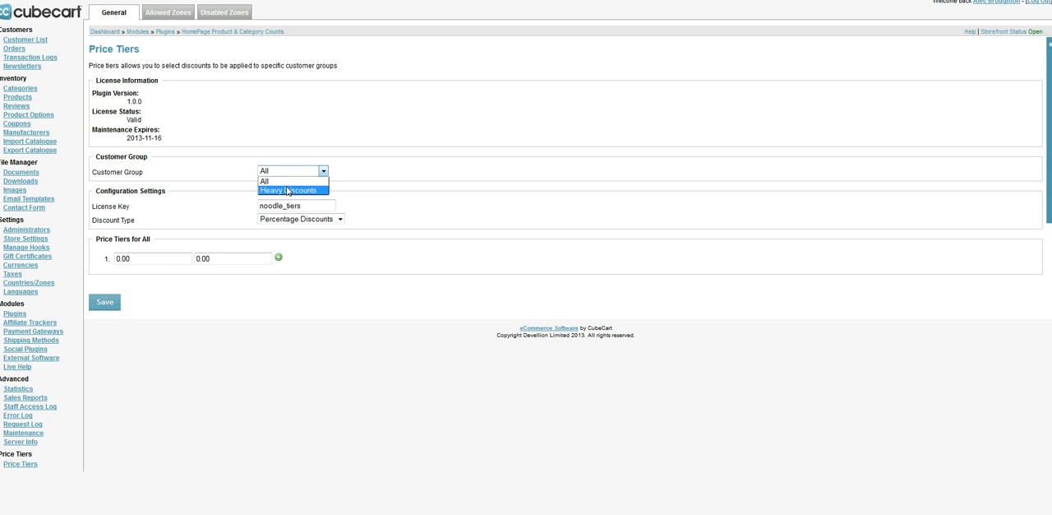
{"action": "left_click", "coordinate": [288, 145]}
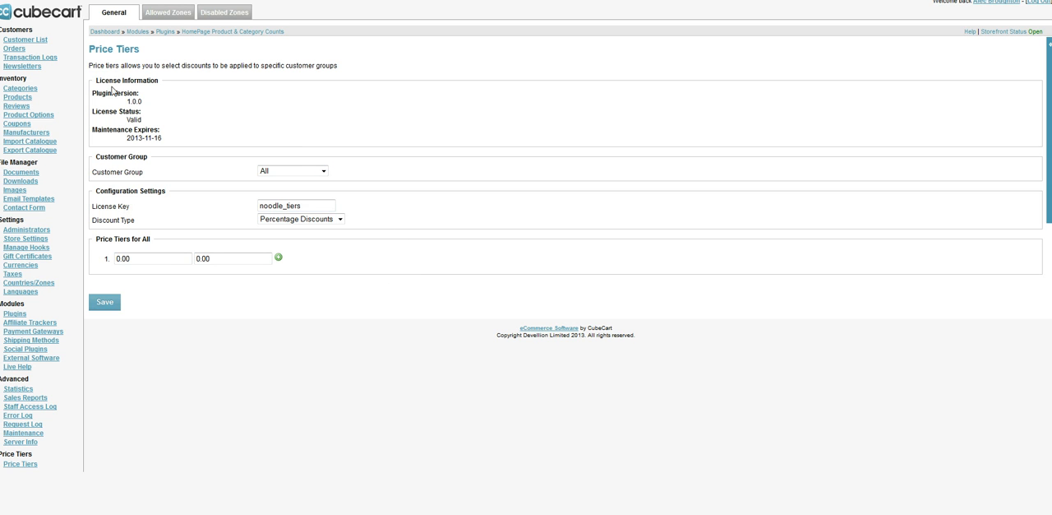
Examine the license key field and the available discount type options in the configuration settings
{"action": "left_click_drag", "start_coordinate": [317, 205], "coordinate": [223, 204]}
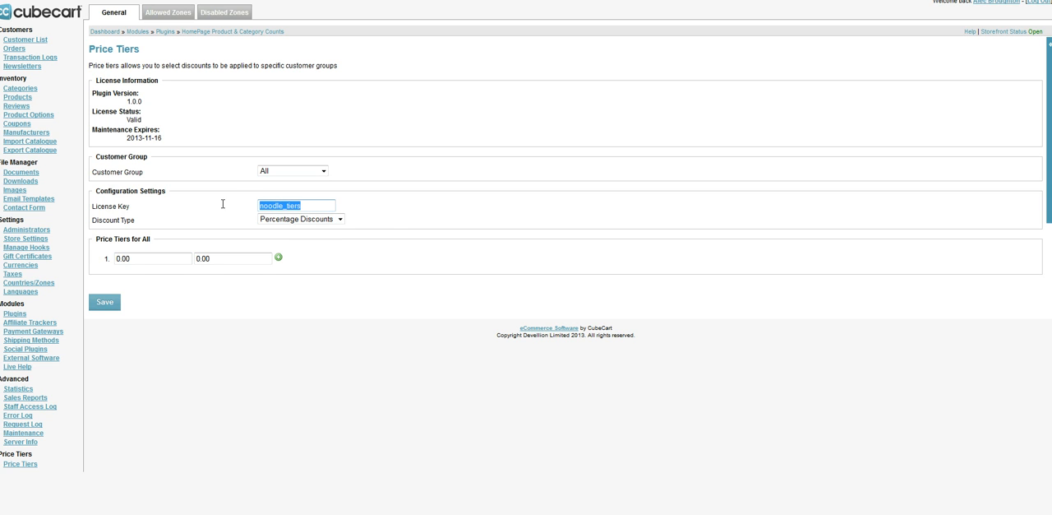
{"action": "left_click", "coordinate": [373, 223]}
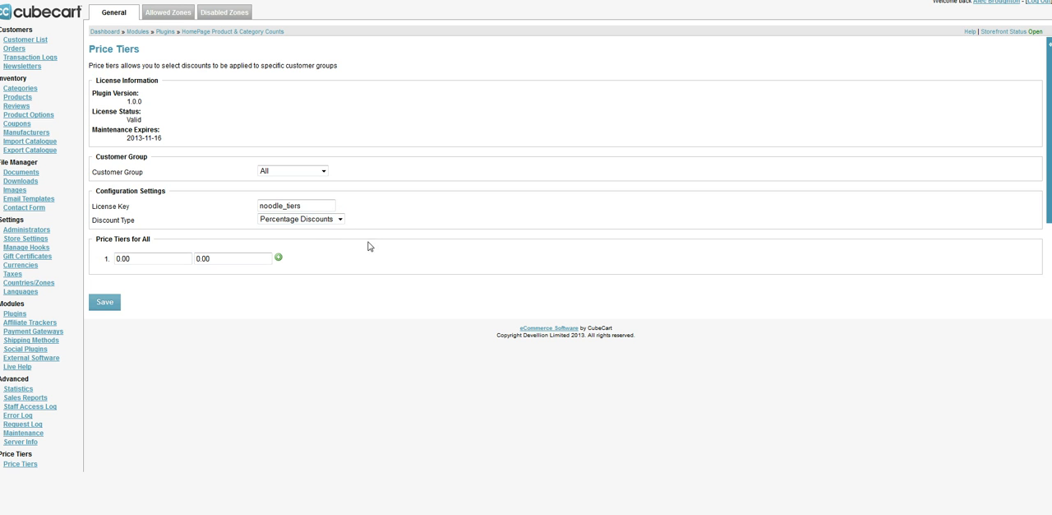
{"action": "left_click", "coordinate": [338, 219]}
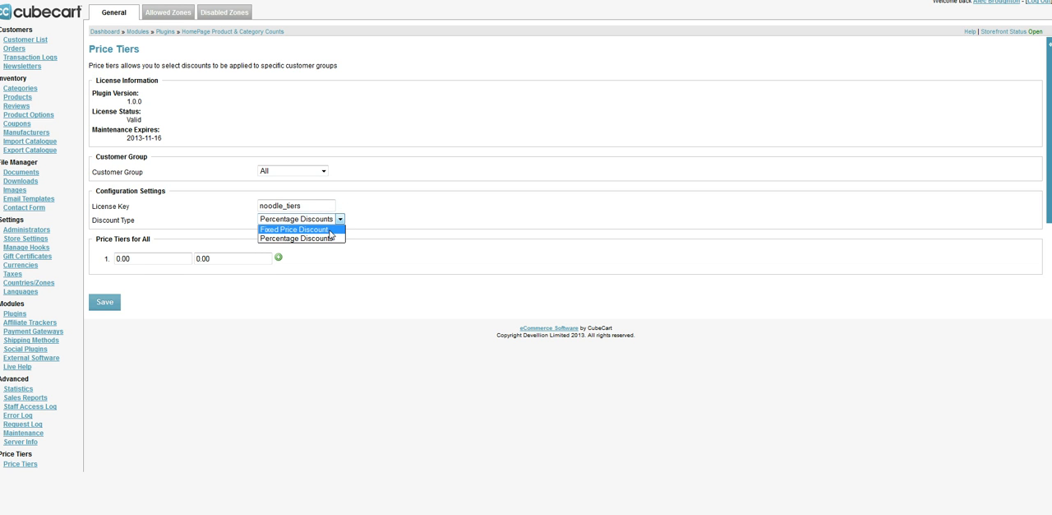
{"action": "left_click", "coordinate": [432, 263]}
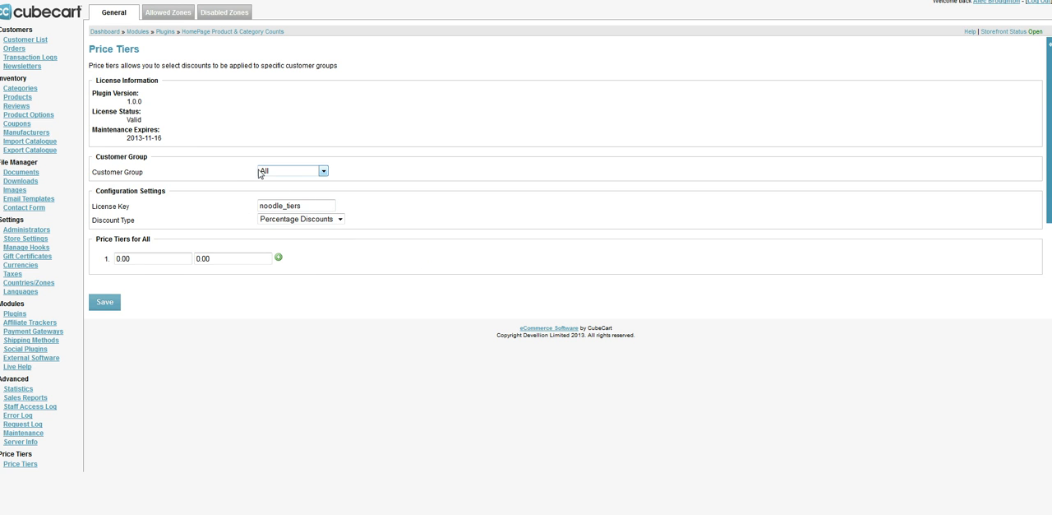
Add six price tier rows for the All customer group, making seven tiers
{"action": "left_click", "coordinate": [134, 263]}
{"action": "double_click", "coordinate": [141, 261]}
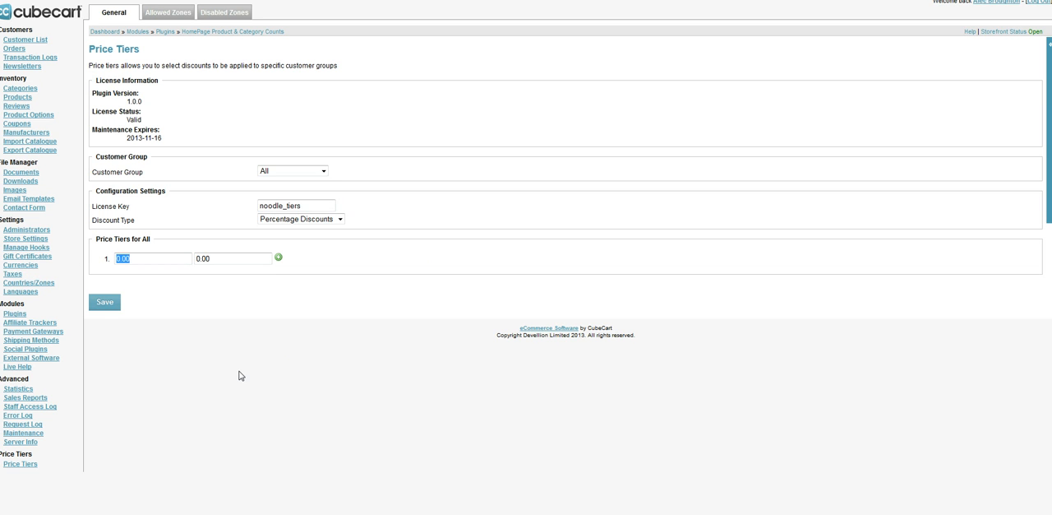
{"action": "left_click", "coordinate": [279, 260]}
{"action": "left_click", "coordinate": [280, 260]}
{"action": "left_click", "coordinate": [279, 259]}
{"action": "left_click", "coordinate": [279, 259]}
{"action": "left_click", "coordinate": [280, 260]}
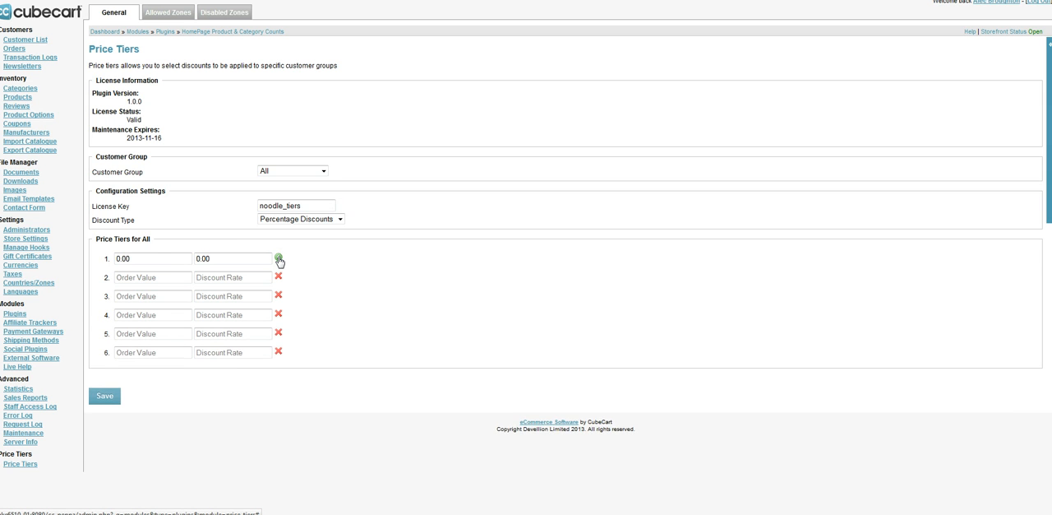
{"action": "left_click", "coordinate": [280, 260]}
Enter the first three tiers for All as order values 10, 20 and 30 with discount rates 1, 2 and 3
{"action": "double_click", "coordinate": [163, 261]}
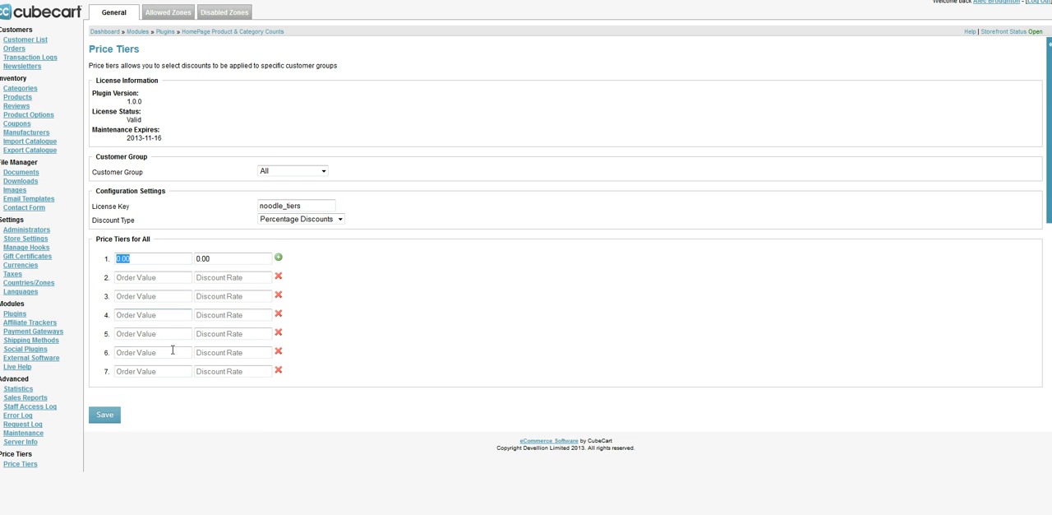
{"action": "type", "text": "10"}
{"action": "key", "text": "Tab"}
{"action": "type", "text": "1"}
{"action": "key", "text": "Tab"}
{"action": "key", "text": "Tab"}
{"action": "type", "text": "20"}
{"action": "key", "text": "Tab"}
{"action": "type", "text": "2"}
{"action": "key", "text": "Tab"}
{"action": "type", "text": "30"}
Fill tiers four to six with order values 40, 50 and 60 and discount rates 4, 5 and 6
{"action": "key", "text": "Tab"}
{"action": "type", "text": "3"}
{"action": "key", "text": "Tab"}
{"action": "type", "text": "40"}
{"action": "key", "text": "Tab"}
{"action": "type", "text": "4"}
{"action": "key", "text": "Tab"}
{"action": "type", "text": "50"}
{"action": "key", "text": "Tab"}
{"action": "type", "text": "5"}
{"action": "key", "text": "Tab"}
{"action": "type", "text": "60"}
Enter order value 70 with discount rate 7 in the seventh tier
{"action": "key", "text": "Tab"}
{"action": "type", "text": "6"}
{"action": "key", "text": "Tab"}
{"action": "type", "text": "70"}
{"action": "key", "text": "Tab"}
{"action": "type", "text": "47"}
{"action": "key", "text": "BackSpace"}
{"action": "key", "text": "BackSpace"}
{"action": "type", "text": "7"}
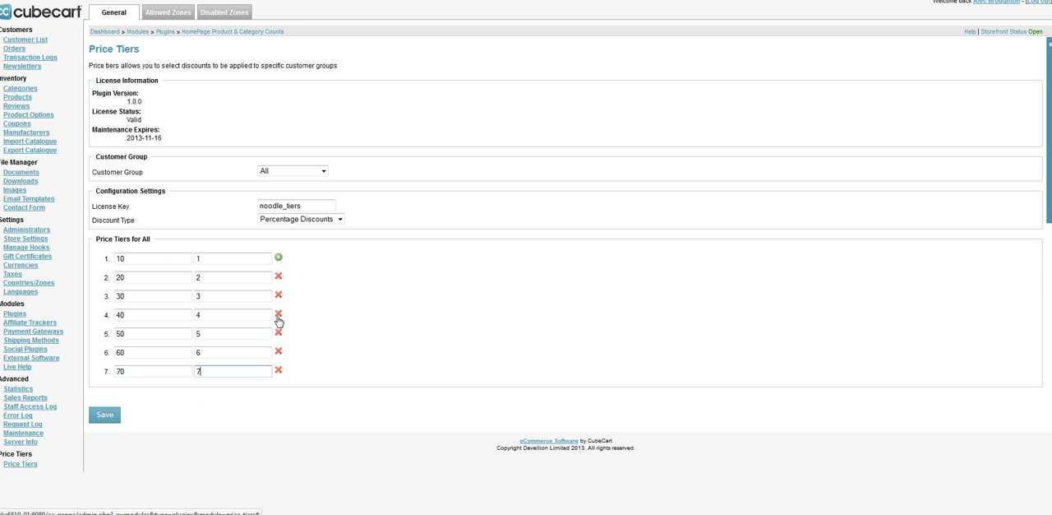
Replace the seventh tier with a new one of order value 70 and discount rate 7, and save the price tiers
{"action": "left_click", "coordinate": [279, 371]}
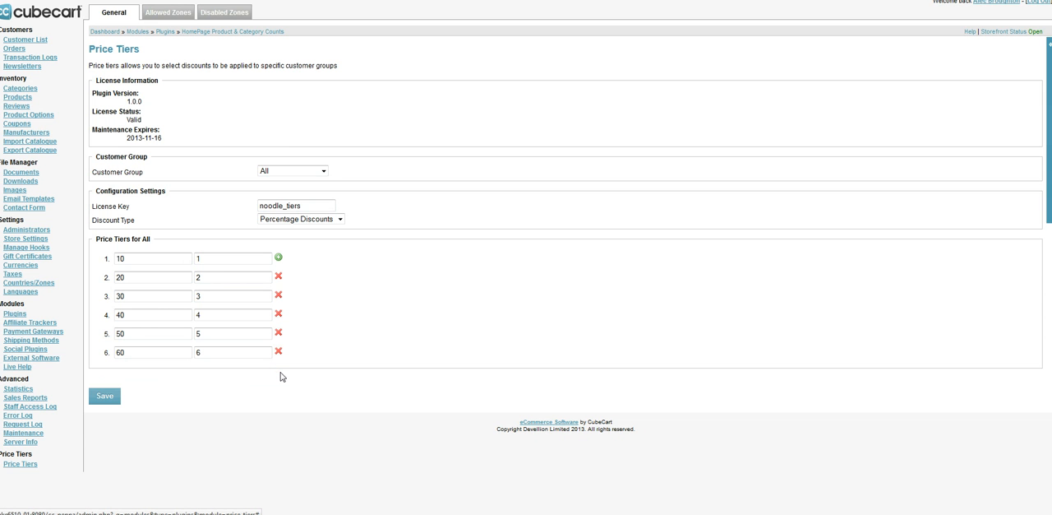
{"action": "left_click", "coordinate": [278, 257]}
{"action": "left_click", "coordinate": [142, 371]}
{"action": "type", "text": "70"}
{"action": "key", "text": "Tab"}
{"action": "type", "text": "7"}
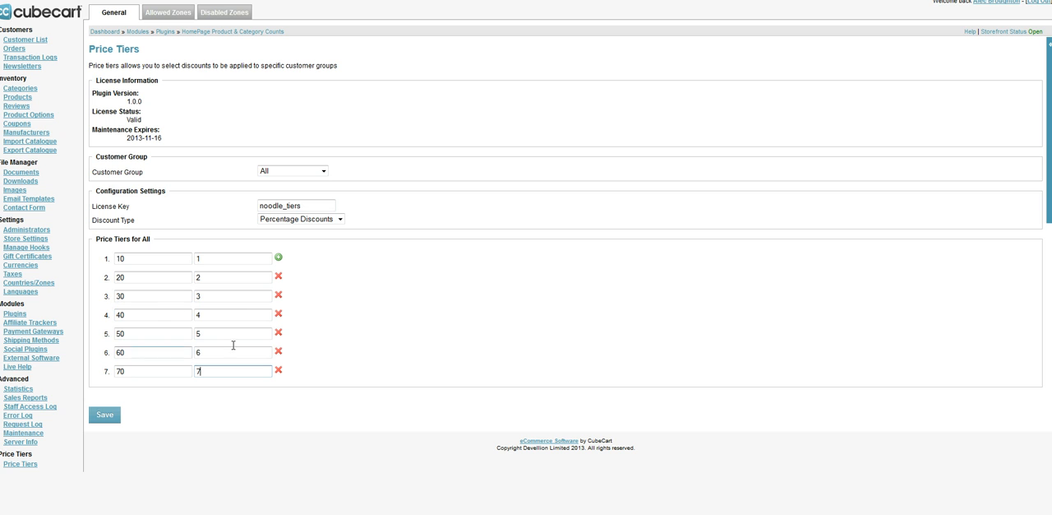
{"action": "left_click", "coordinate": [104, 415]}
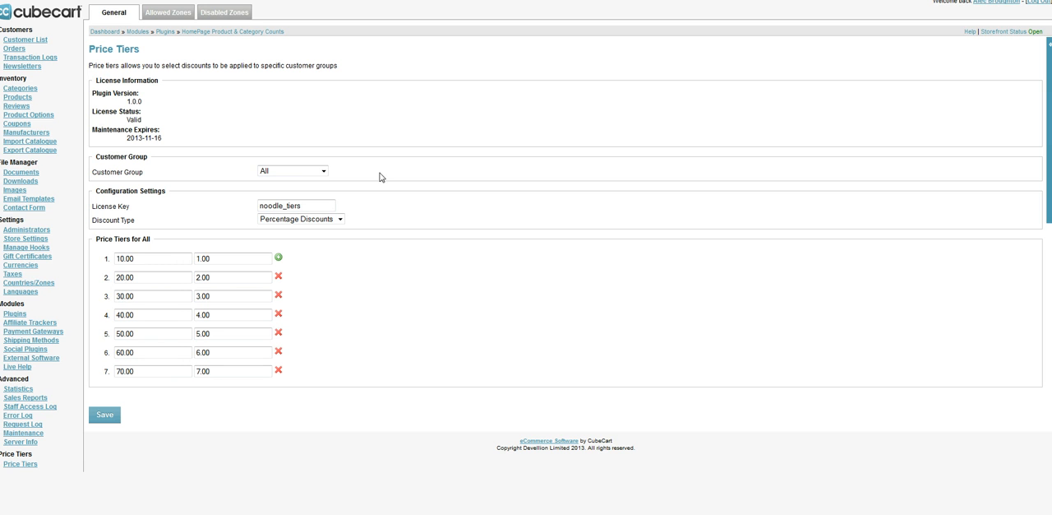
Switch to the Heavy Discounts customer group, set the first tier's order value to 10 and extend the list to seven tiers
{"action": "left_click", "coordinate": [284, 172]}
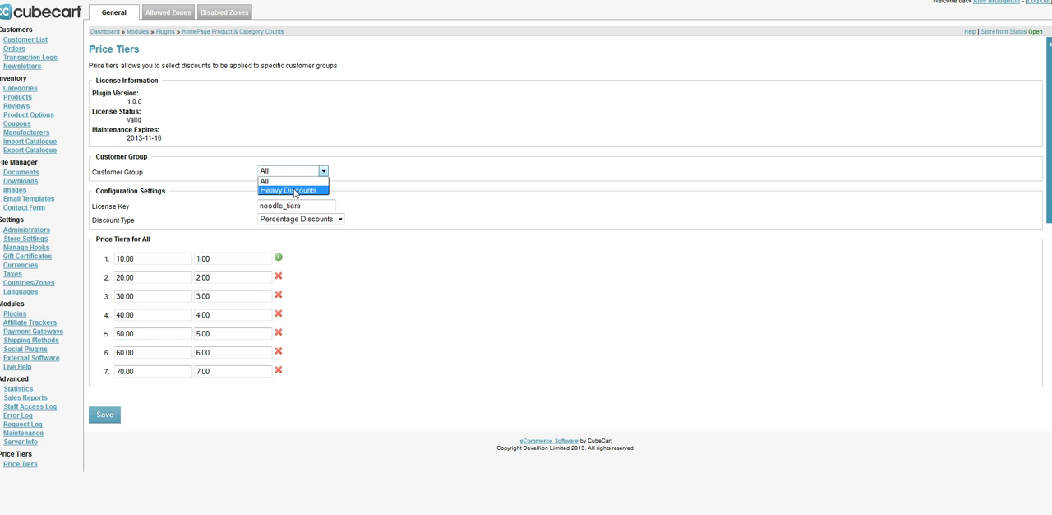
{"action": "left_click", "coordinate": [295, 191]}
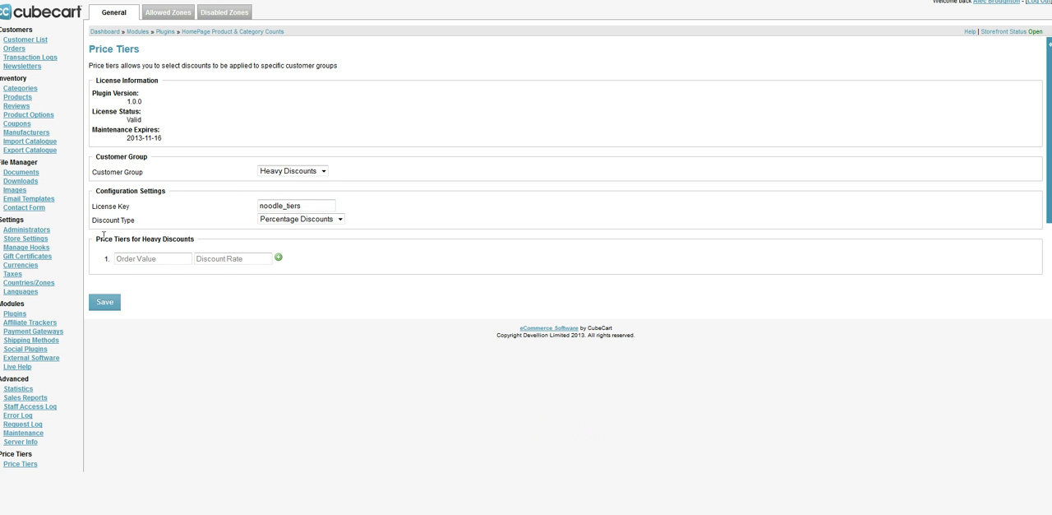
{"action": "left_click_drag", "start_coordinate": [99, 238], "coordinate": [193, 238]}
{"action": "left_click", "coordinate": [467, 259]}
{"action": "left_click", "coordinate": [142, 258]}
{"action": "type", "text": "10"}
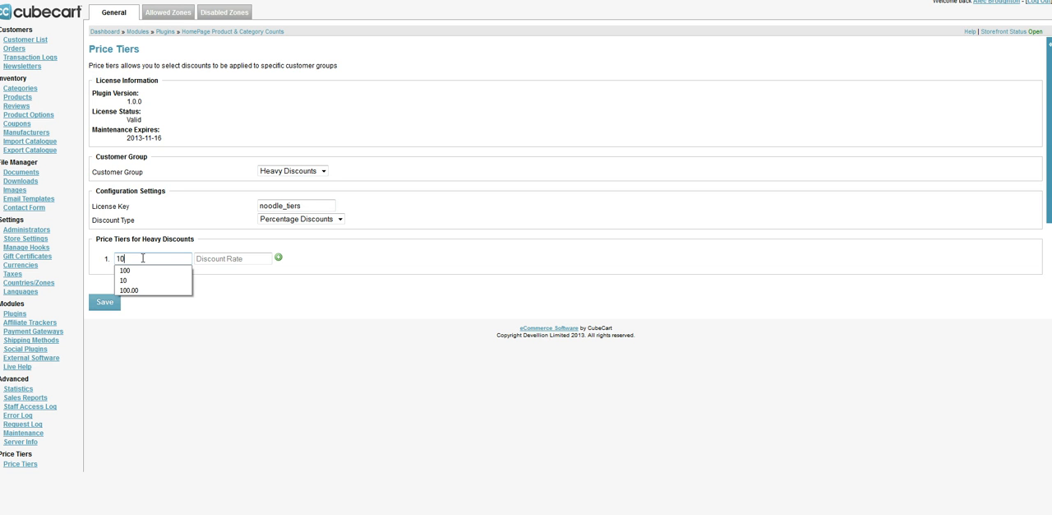
{"action": "left_click", "coordinate": [278, 258]}
{"action": "left_click", "coordinate": [279, 258]}
{"action": "left_click", "coordinate": [278, 258]}
{"action": "left_click", "coordinate": [278, 258]}
{"action": "left_click", "coordinate": [278, 258]}
{"action": "left_click", "coordinate": [279, 258]}
Set the first tier's discount rate to 10 and fill tiers two to four with matching order values and rates of 20, 30 and 40
{"action": "left_click", "coordinate": [235, 258]}
{"action": "type", "text": "10"}
{"action": "key", "text": "Tab"}
{"action": "type", "text": "20"}
{"action": "key", "text": "Tab"}
{"action": "type", "text": "20"}
{"action": "key", "text": "Tab"}
{"action": "type", "text": "30"}
{"action": "key", "text": "Tab"}
{"action": "type", "text": "30"}
{"action": "key", "text": "Tab"}
{"action": "type", "text": "40"}
{"action": "key", "text": "Tab"}
{"action": "type", "text": "40"}
Fill tiers five to seven with matching order values and discount rates of 50, 60 and 70, and save the Heavy Discounts tiers
{"action": "key", "text": "Tab"}
{"action": "type", "text": "50"}
{"action": "key", "text": "Tab"}
{"action": "type", "text": "50"}
{"action": "key", "text": "Tab"}
{"action": "type", "text": "60"}
{"action": "key", "text": "Tab"}
{"action": "type", "text": "60"}
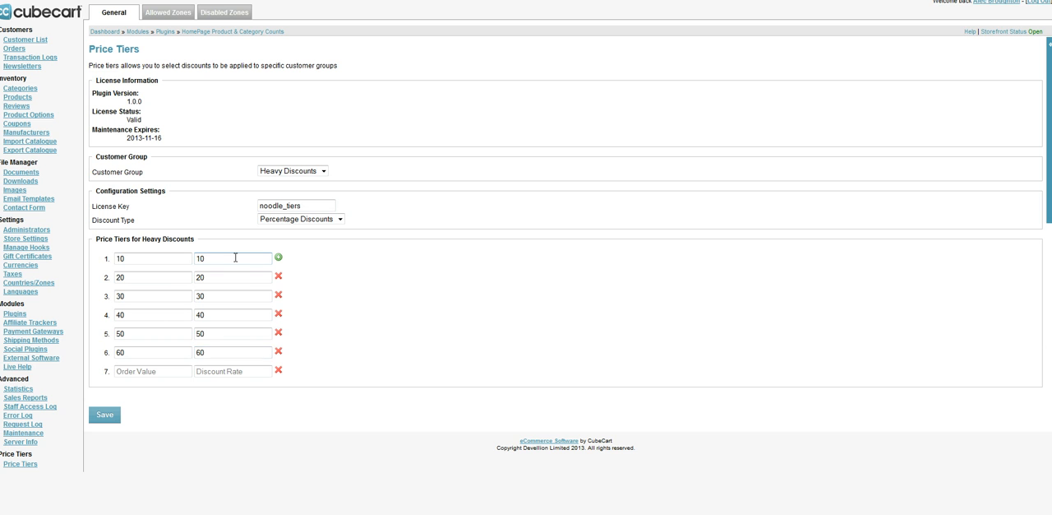
{"action": "key", "text": "Tab"}
{"action": "type", "text": "70"}
{"action": "key", "text": "Tab"}
{"action": "type", "text": "70"}
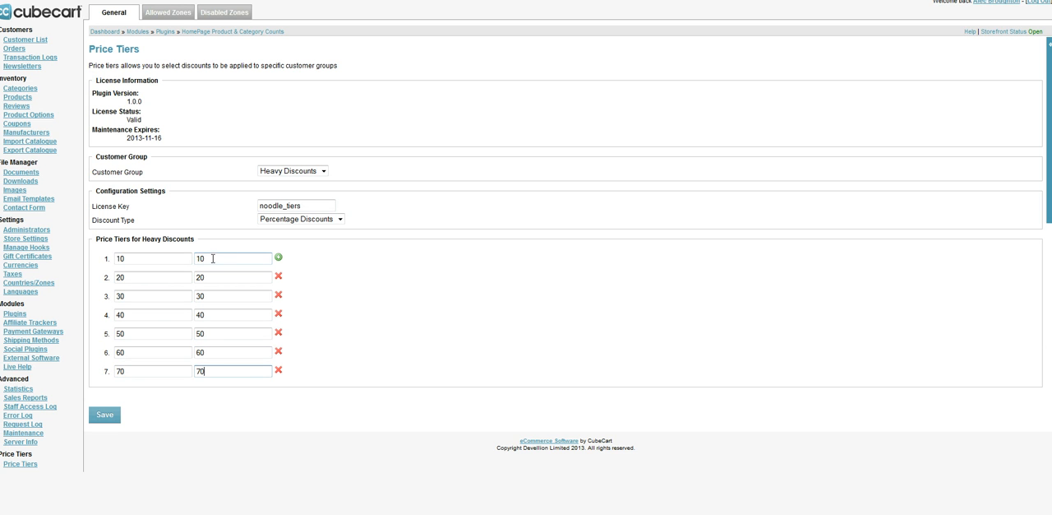
{"action": "left_click", "coordinate": [232, 258]}
{"action": "left_click", "coordinate": [223, 424]}
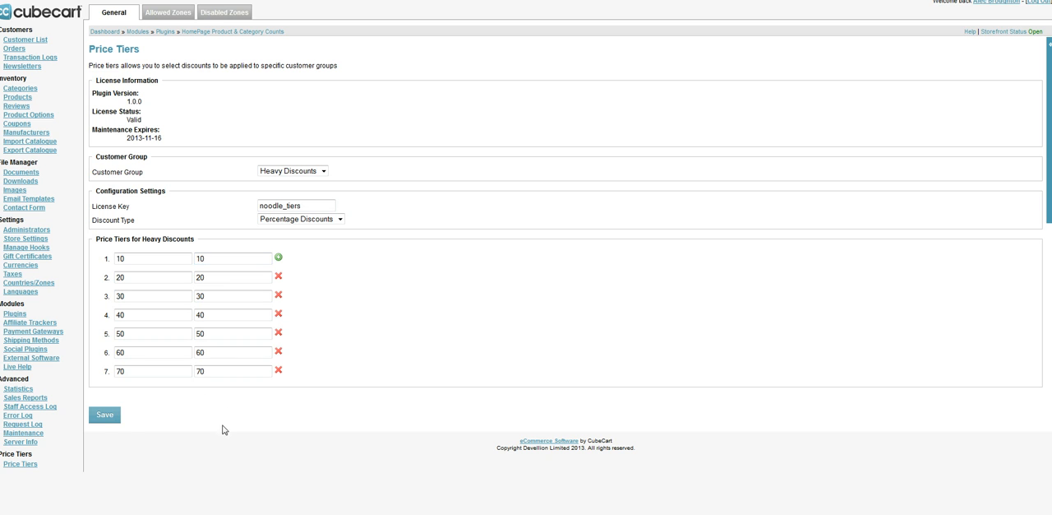
{"action": "left_click", "coordinate": [106, 415]}
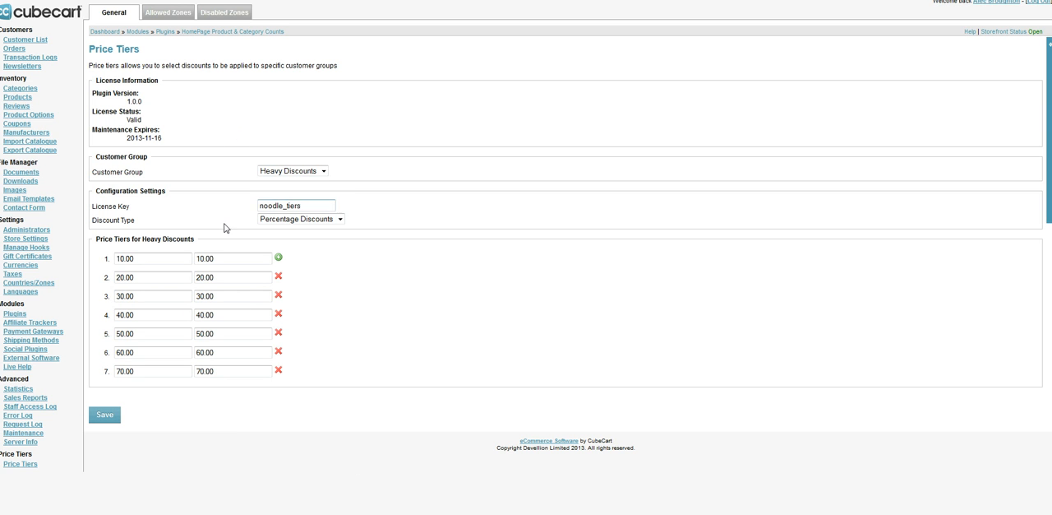
Compare the saved price tiers of the All customer group with those of Heavy Discounts
{"action": "left_click", "coordinate": [297, 175]}
{"action": "left_click", "coordinate": [294, 181]}
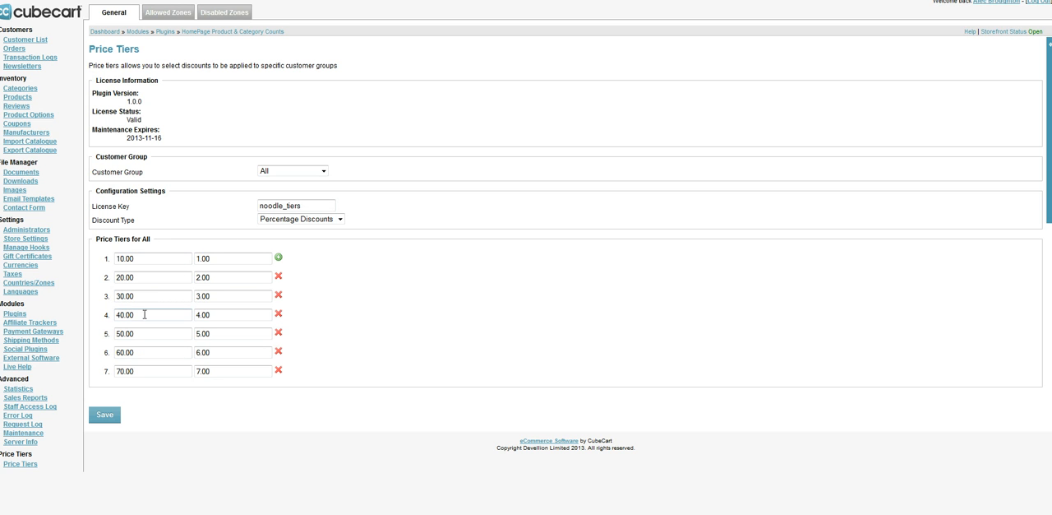
{"action": "left_click", "coordinate": [292, 171]}
{"action": "left_click", "coordinate": [289, 189]}
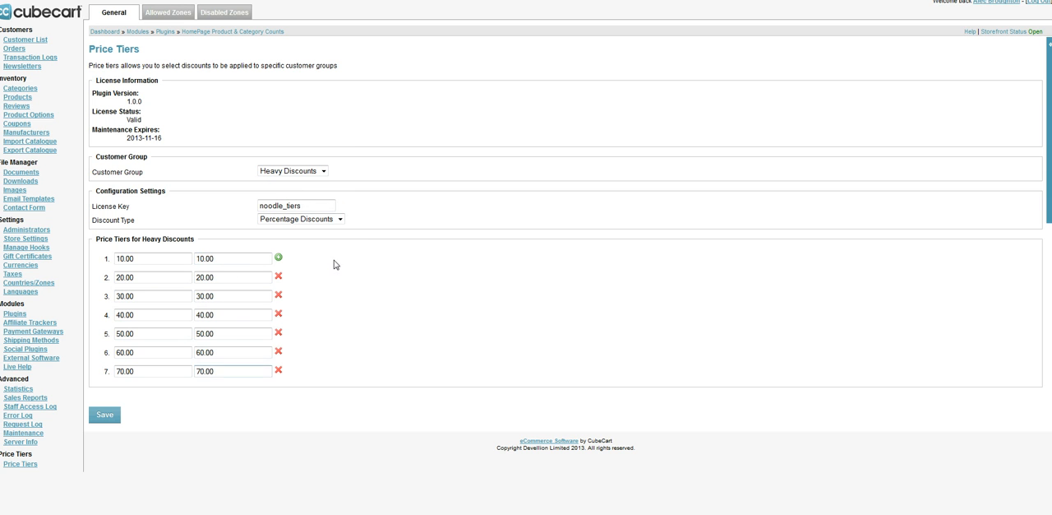
Add the registered customer in the customer list to the Heavy Discounts group and save the customer
{"action": "left_click", "coordinate": [30, 43]}
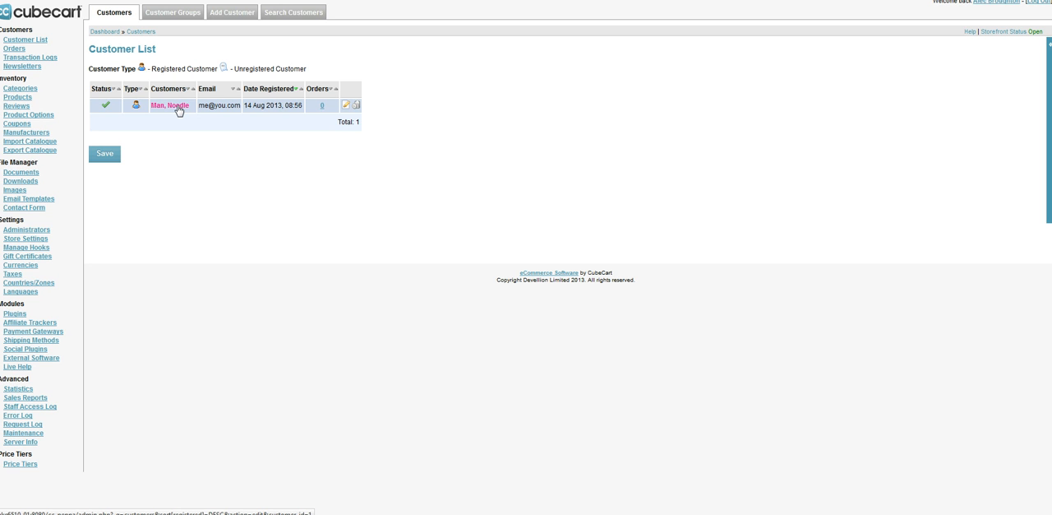
{"action": "left_click", "coordinate": [176, 106]}
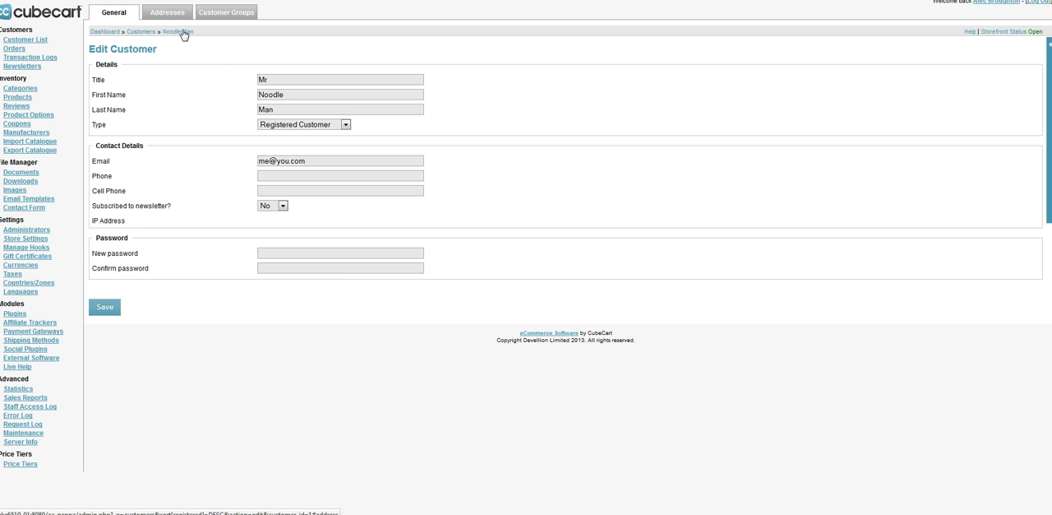
{"action": "left_click", "coordinate": [228, 18]}
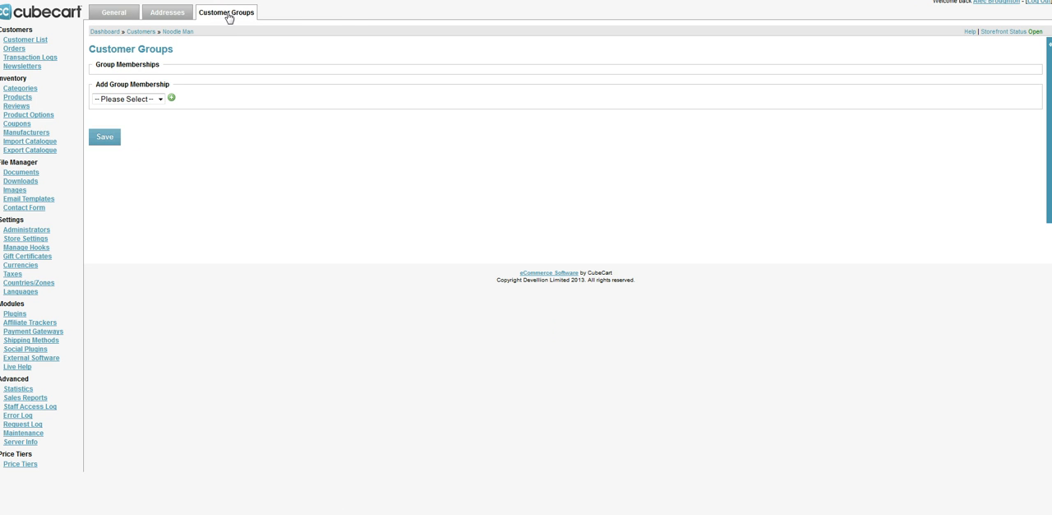
{"action": "left_click", "coordinate": [148, 102]}
{"action": "left_click", "coordinate": [149, 119]}
{"action": "left_click", "coordinate": [171, 97]}
{"action": "left_click", "coordinate": [108, 162]}
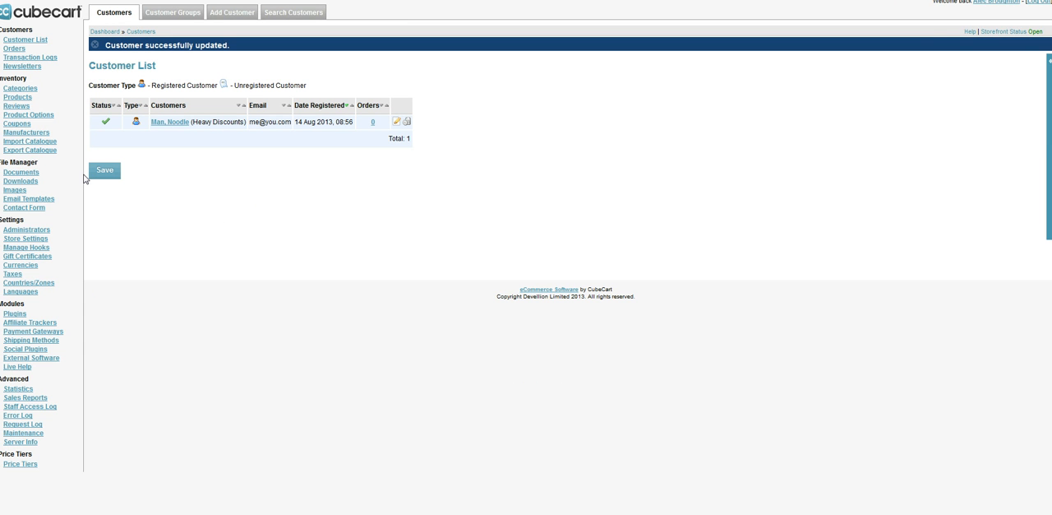
Return to the Price Tiers settings, then switch to the storefront and open the Test Product page
{"action": "left_click", "coordinate": [23, 465]}
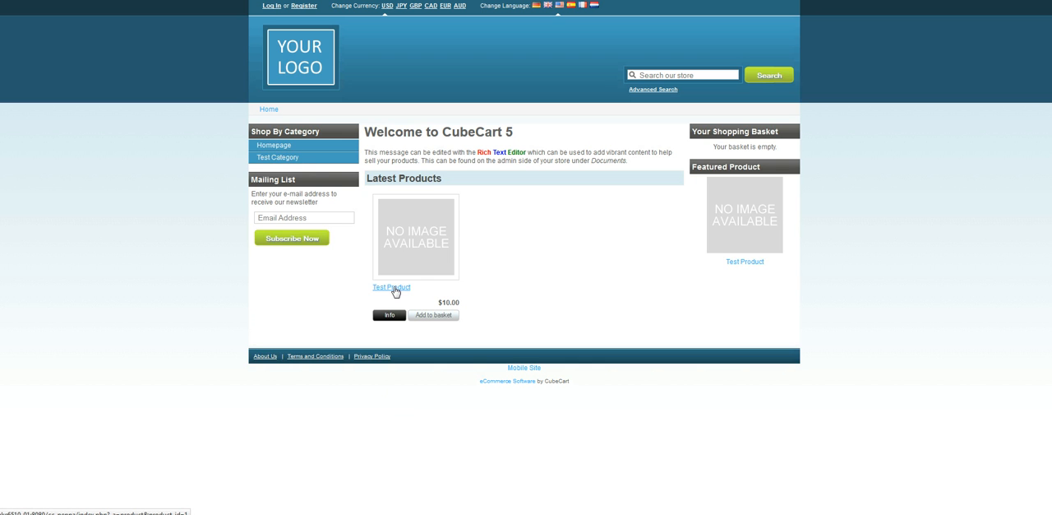
{"action": "double_click", "coordinate": [451, 302]}
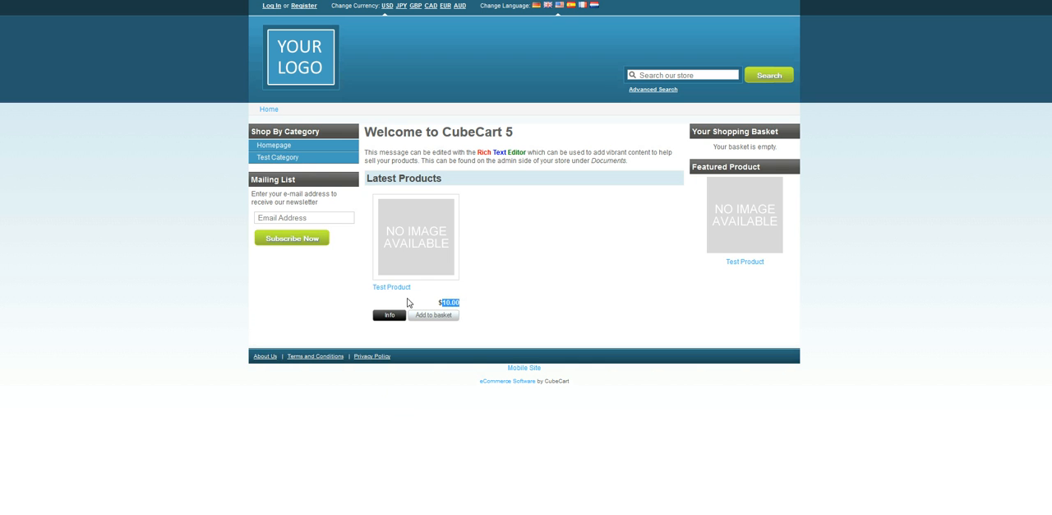
{"action": "left_click", "coordinate": [399, 294]}
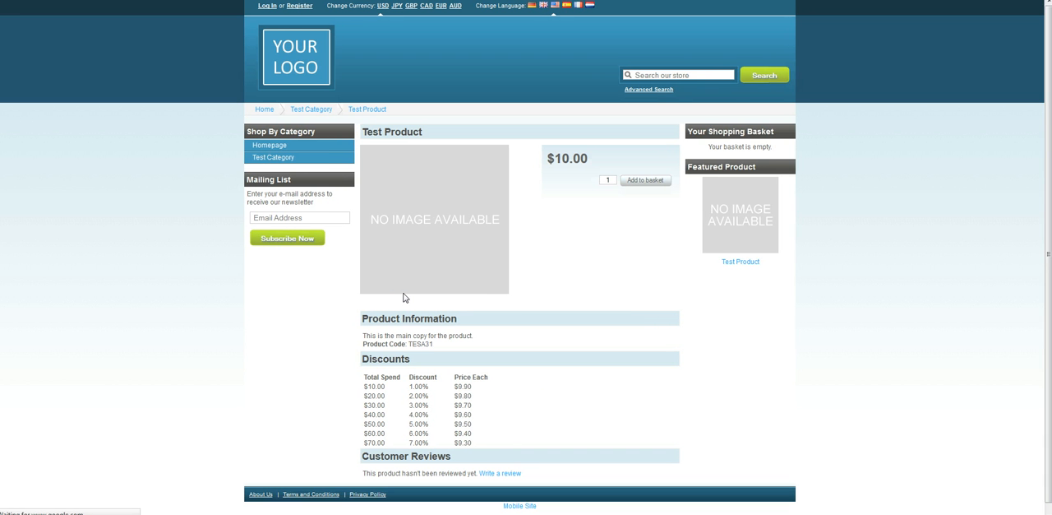
Examine the Discounts table on the Test Product page and compare its tier prices with the standard product price
{"action": "scroll", "coordinate": [403, 298], "scroll_direction": "down", "scroll_amount": 1}
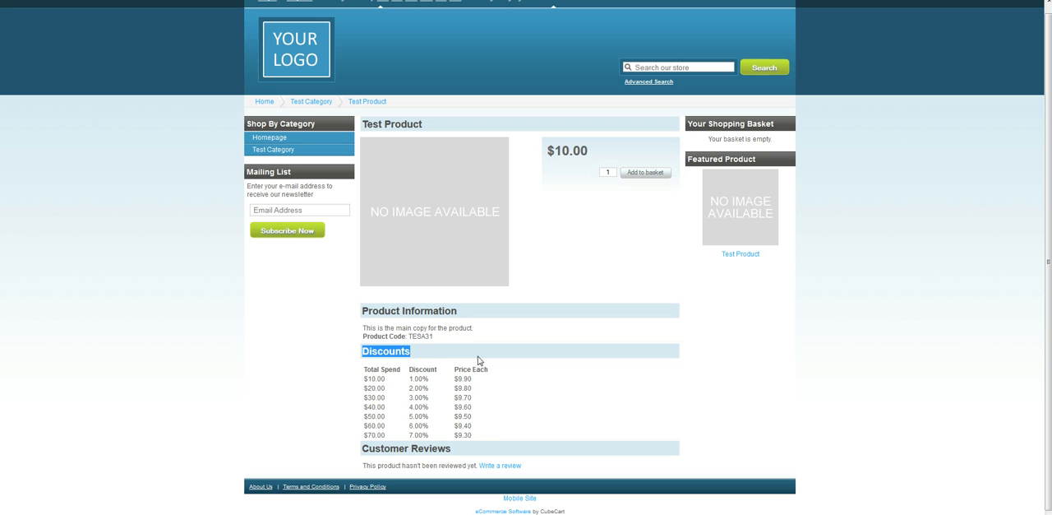
{"action": "left_click", "coordinate": [364, 351]}
{"action": "left_click_drag", "start_coordinate": [364, 351], "coordinate": [336, 360]}
{"action": "left_click", "coordinate": [335, 360]}
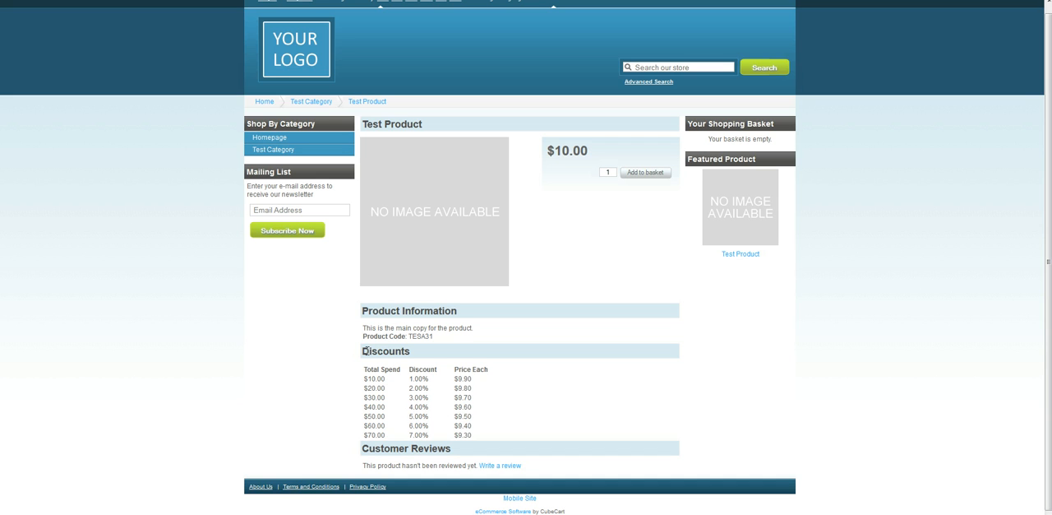
{"action": "left_click_drag", "start_coordinate": [364, 351], "coordinate": [418, 359]}
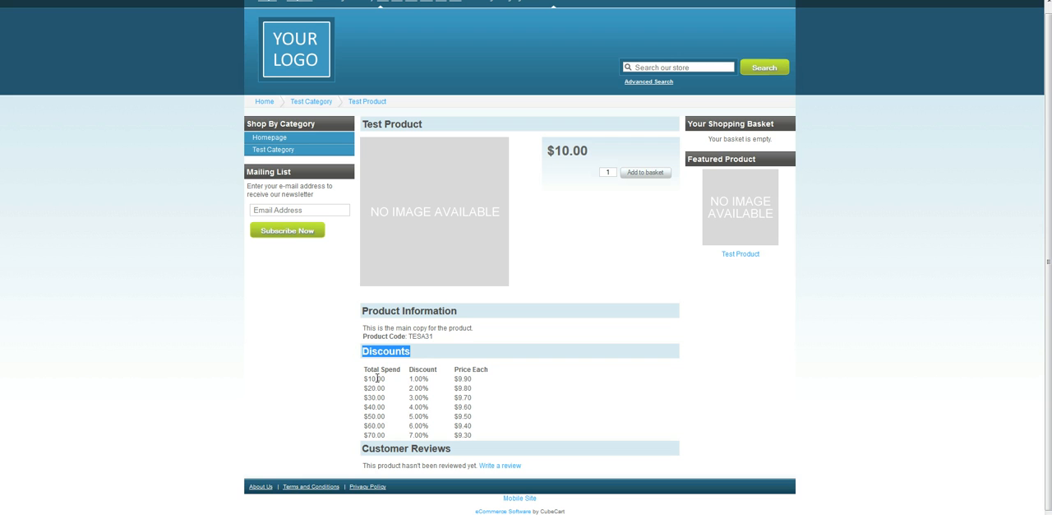
{"action": "left_click", "coordinate": [475, 381]}
{"action": "left_click_drag", "start_coordinate": [475, 380], "coordinate": [456, 375]}
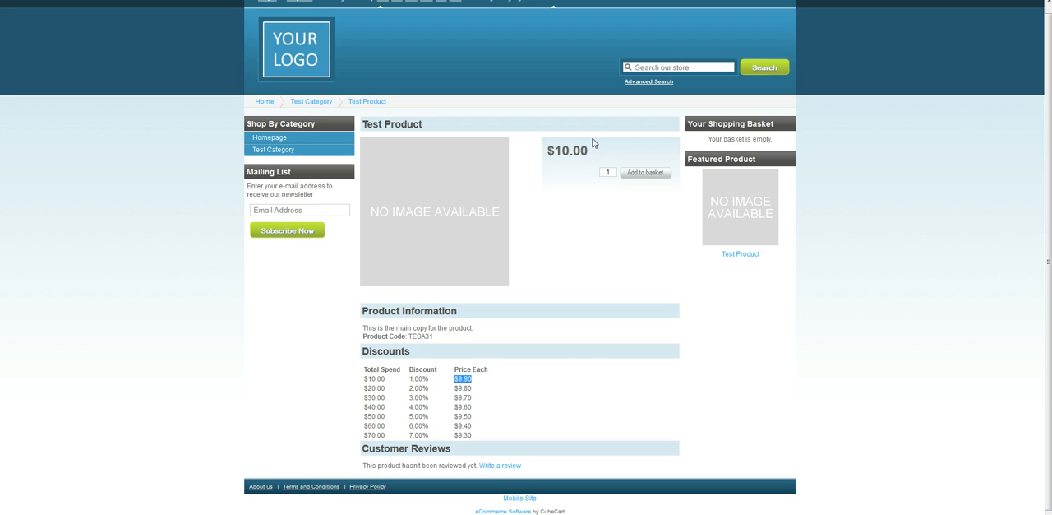
{"action": "left_click_drag", "start_coordinate": [548, 153], "coordinate": [600, 152]}
{"action": "left_click", "coordinate": [552, 297]}
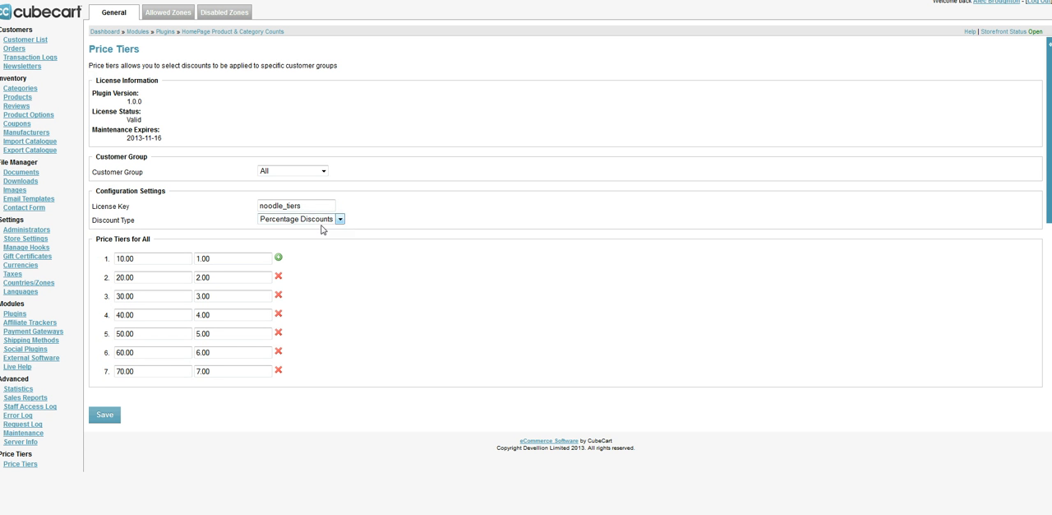
Save the All customer group with the Fixed Price Discount type and check the resulting Discounts table on the Test Product page
{"action": "left_click", "coordinate": [318, 220]}
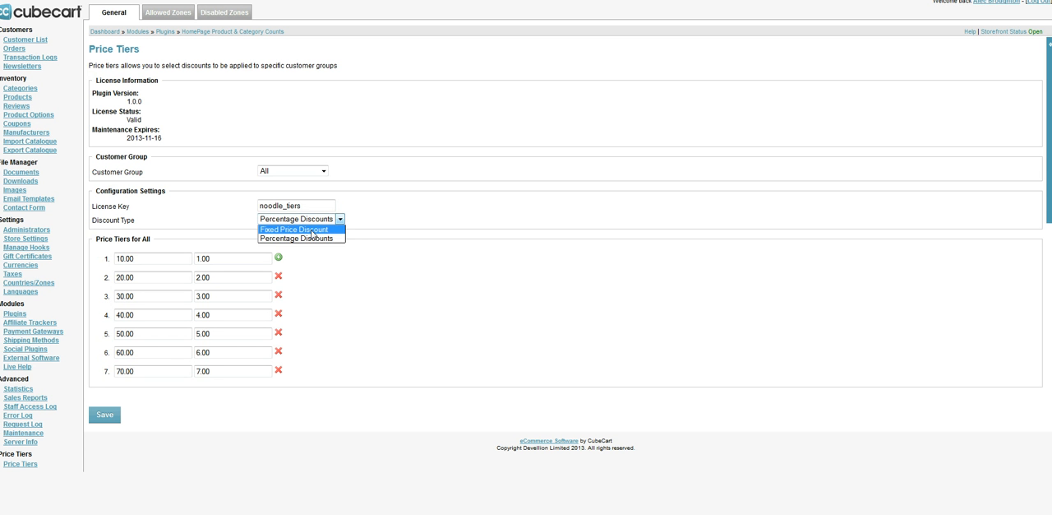
{"action": "left_click", "coordinate": [313, 232]}
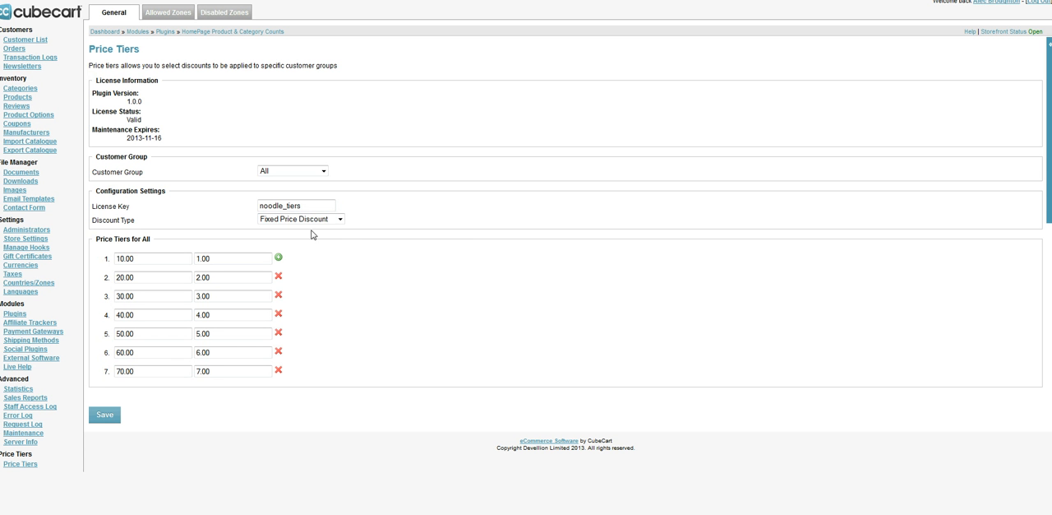
{"action": "left_click", "coordinate": [104, 415]}
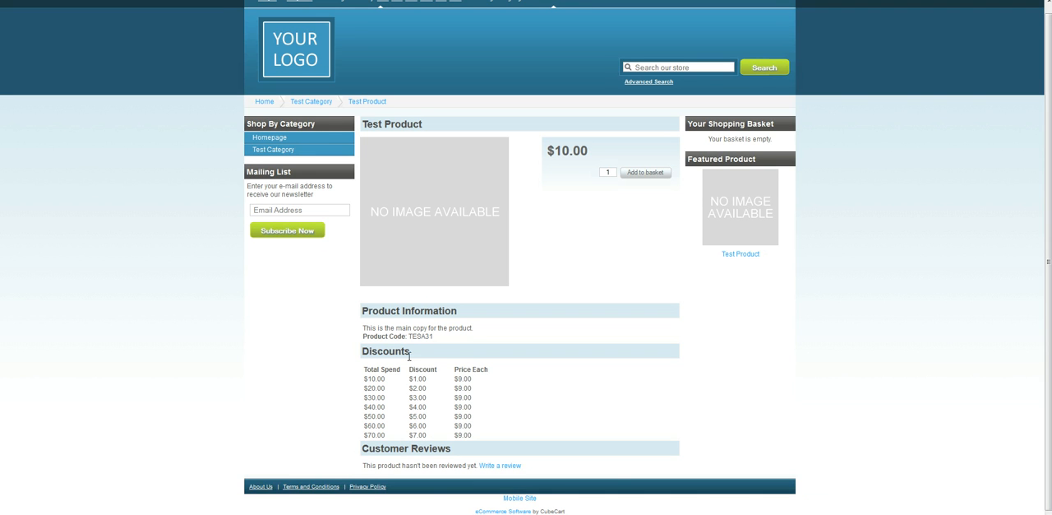
{"action": "left_click_drag", "start_coordinate": [410, 378], "coordinate": [424, 408]}
{"action": "left_click", "coordinate": [416, 389]}
{"action": "left_click", "coordinate": [427, 411]}
{"action": "key", "text": "ctrl+Tab"}
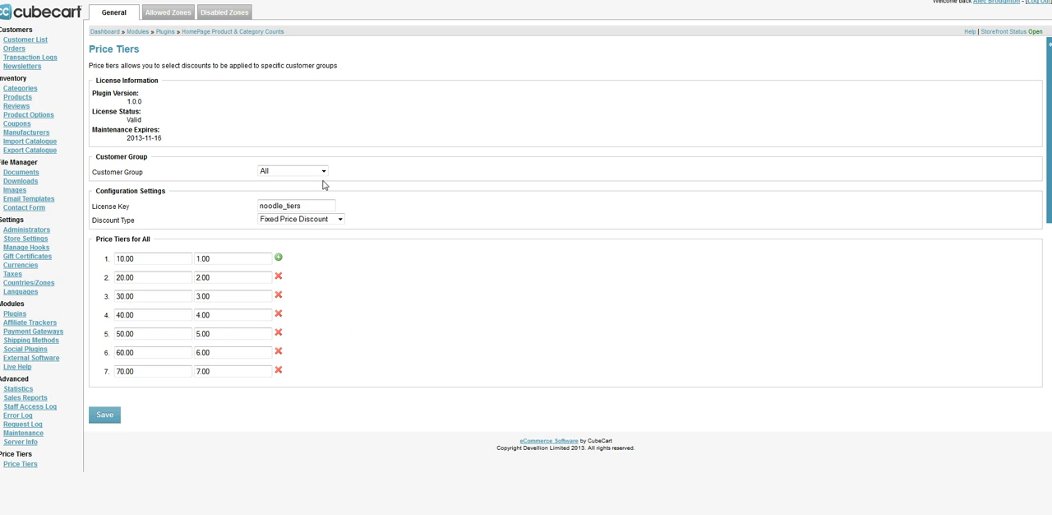
Set the discount type back to Percentage Discounts, save it, and reload the Test Product page
{"action": "left_click", "coordinate": [338, 219]}
{"action": "left_click", "coordinate": [299, 238]}
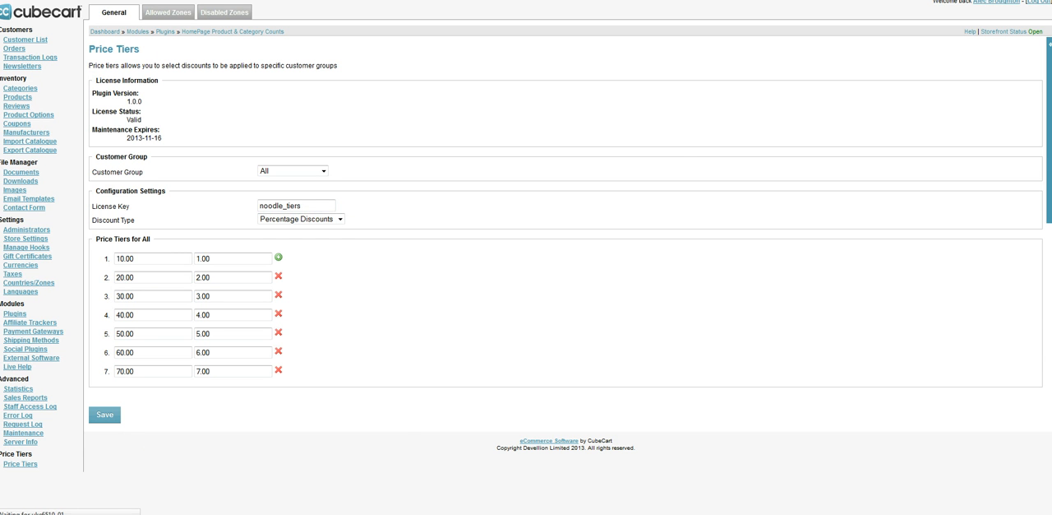
{"action": "key", "text": "ctrl+Tab"}
{"action": "key", "text": "F5"}
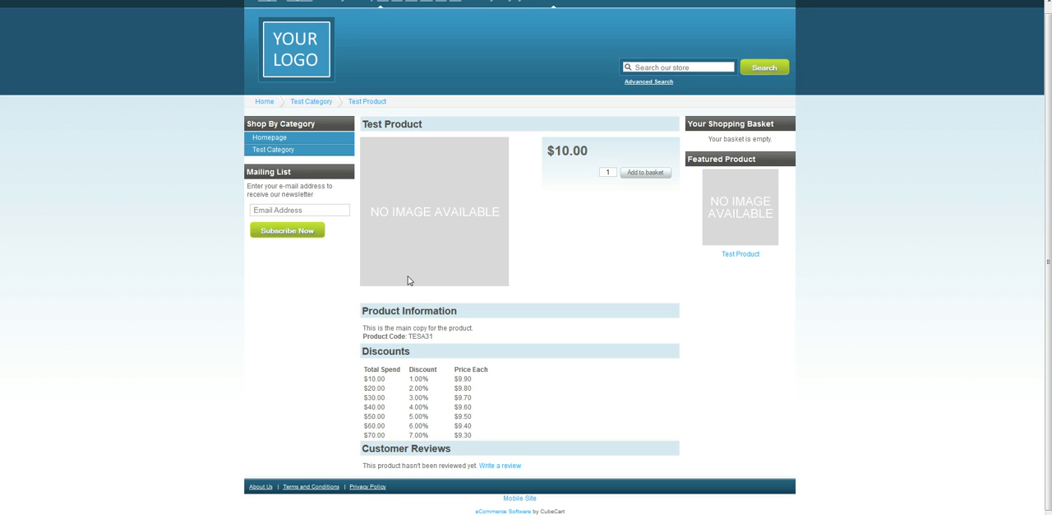
Add two Test Products to the basket one at a time, comparing each basket total with the matching discount tier
{"action": "left_click", "coordinate": [643, 178]}
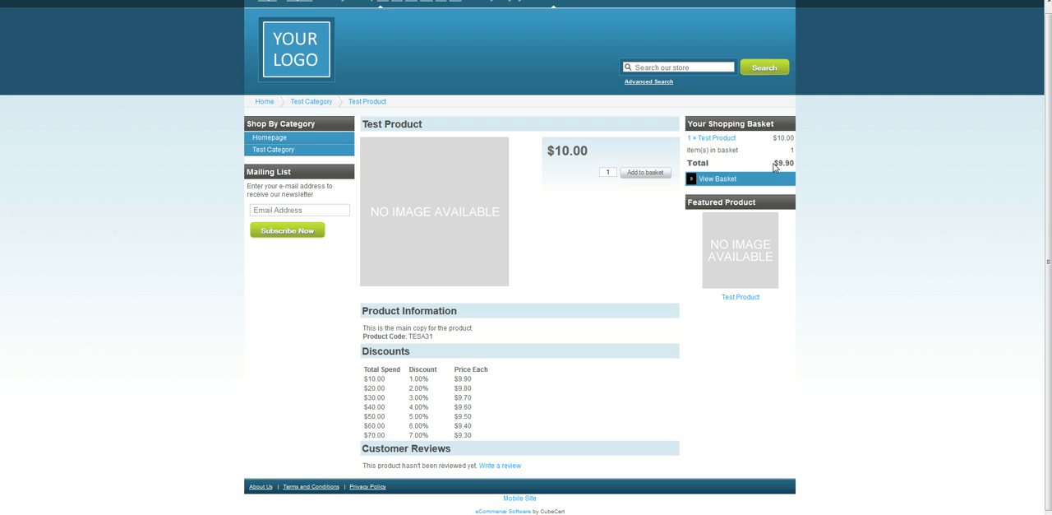
{"action": "left_click_drag", "start_coordinate": [777, 162], "coordinate": [795, 162]}
{"action": "left_click_drag", "start_coordinate": [475, 379], "coordinate": [371, 388]}
{"action": "left_click", "coordinate": [649, 172]}
{"action": "left_click_drag", "start_coordinate": [476, 390], "coordinate": [365, 390]}
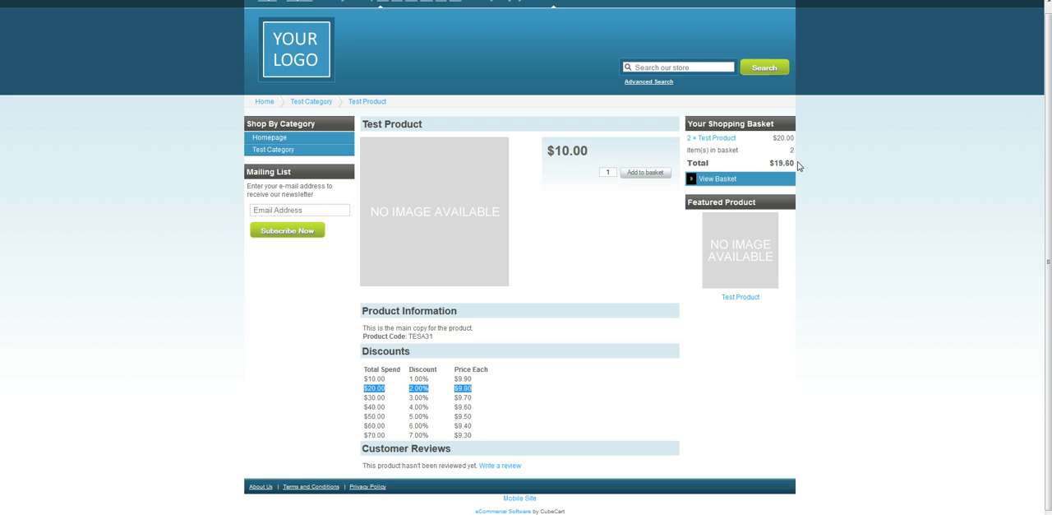
Open the shopping basket and examine the product price and the total discount
{"action": "left_click", "coordinate": [717, 185]}
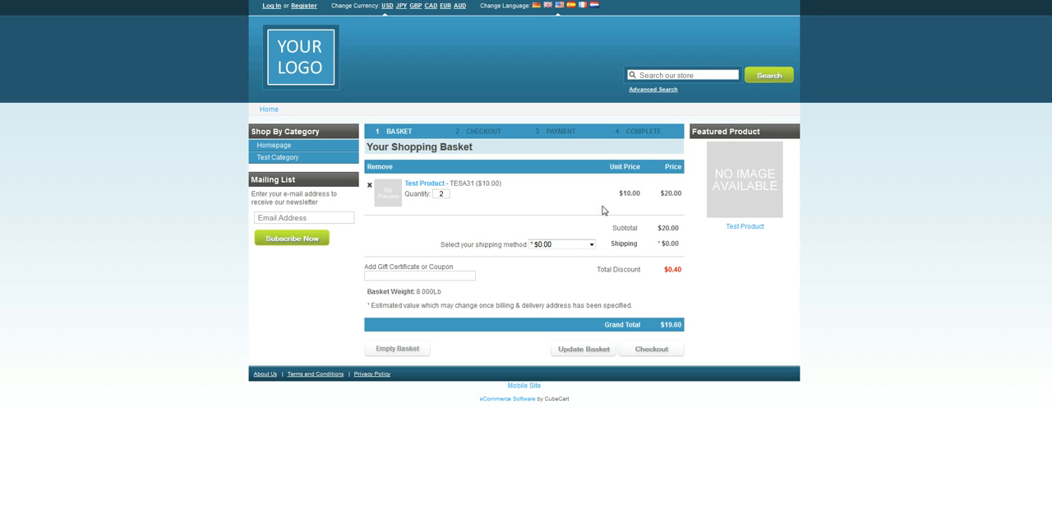
{"action": "left_click_drag", "start_coordinate": [663, 202], "coordinate": [704, 199]}
{"action": "left_click", "coordinate": [679, 194]}
{"action": "left_click_drag", "start_coordinate": [683, 272], "coordinate": [675, 271]}
{"action": "left_click", "coordinate": [675, 273]}
Set the Test Product quantity to 4, update the basket, and reopen it
{"action": "left_click_drag", "start_coordinate": [445, 194], "coordinate": [437, 217]}
{"action": "type", "text": "4"}
{"action": "left_click", "coordinate": [605, 351]}
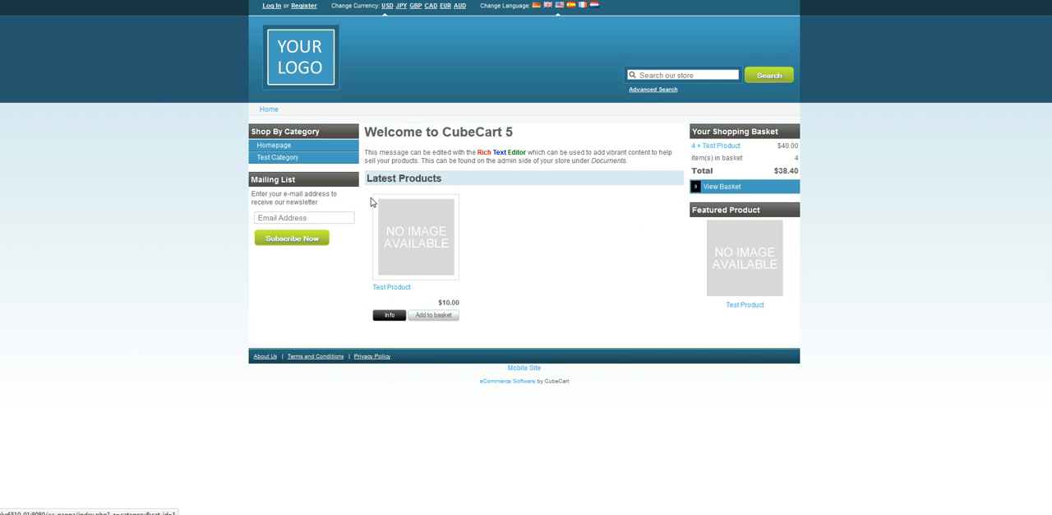
{"action": "left_click", "coordinate": [734, 188]}
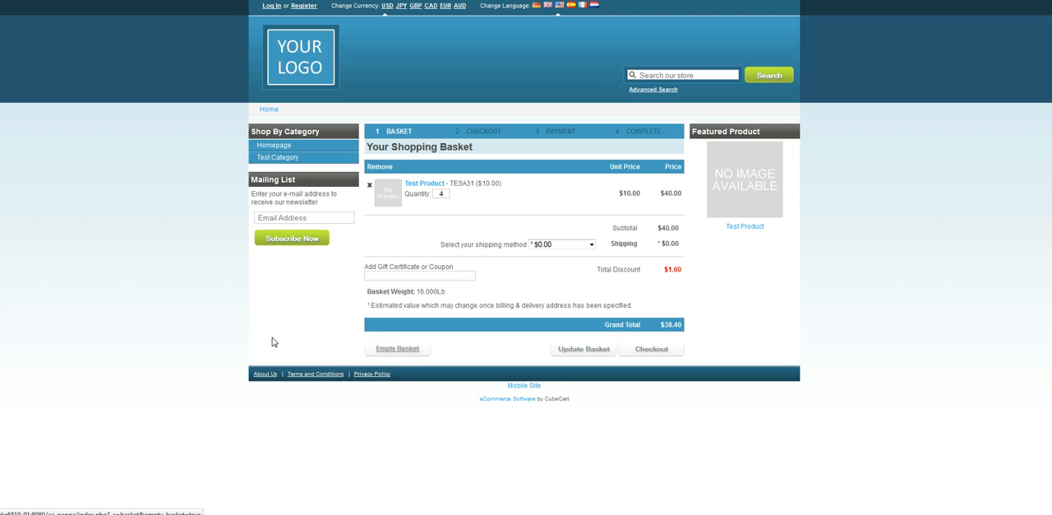
Empty the basket and log in to the store with the registered customer's e-mail and password
{"action": "left_click", "coordinate": [412, 353]}
{"action": "left_click", "coordinate": [274, 149]}
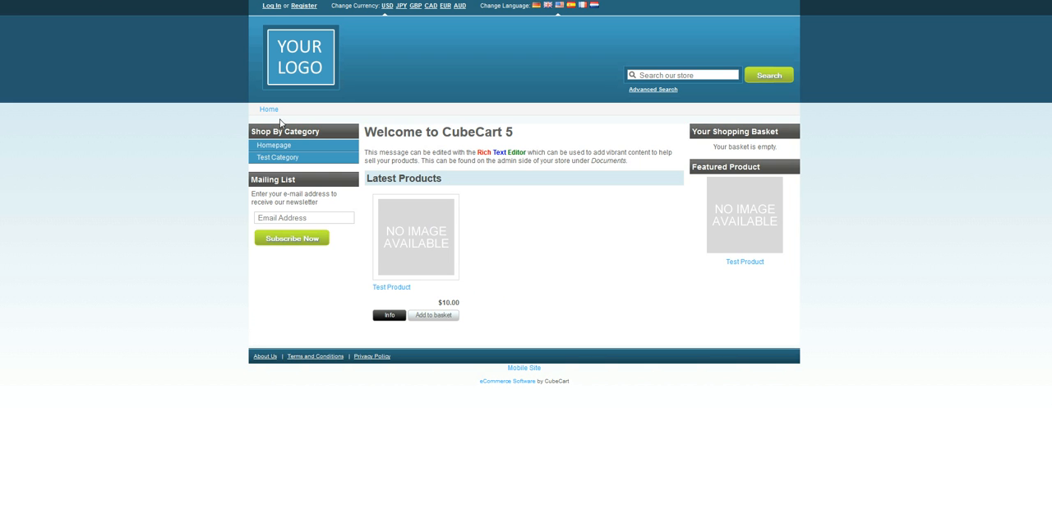
{"action": "left_click", "coordinate": [270, 6]}
{"action": "left_click", "coordinate": [473, 155]}
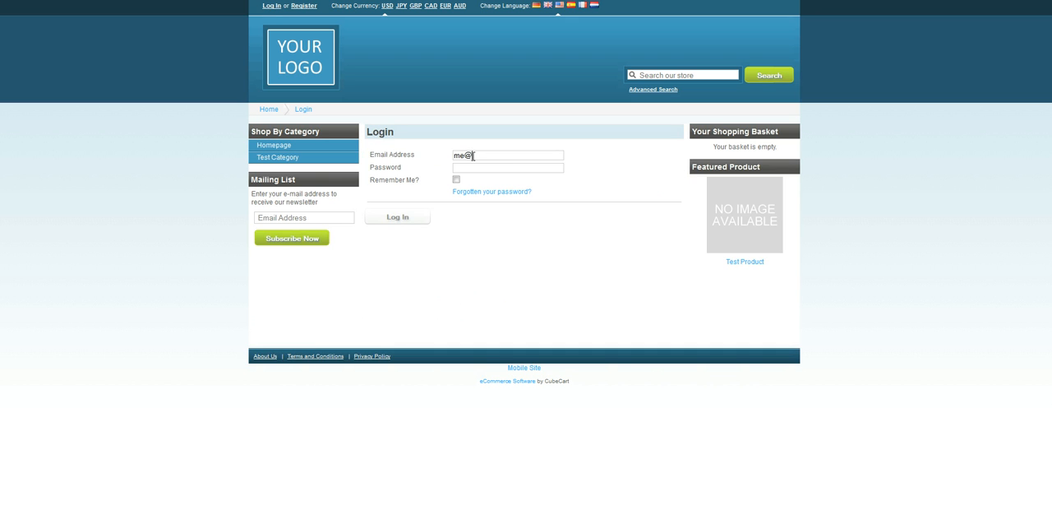
{"action": "key", "text": "Tab"}
{"action": "type", "text": "******"}
{"action": "left_click", "coordinate": [425, 219]}
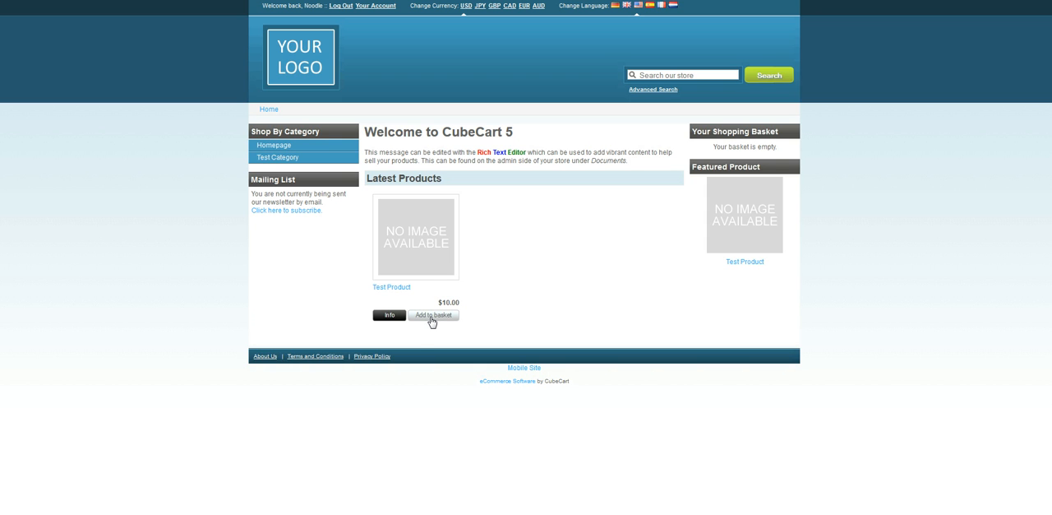
Add one Test Product to the basket as the logged-in customer and examine the Discounts table on its product page
{"action": "left_click", "coordinate": [431, 318]}
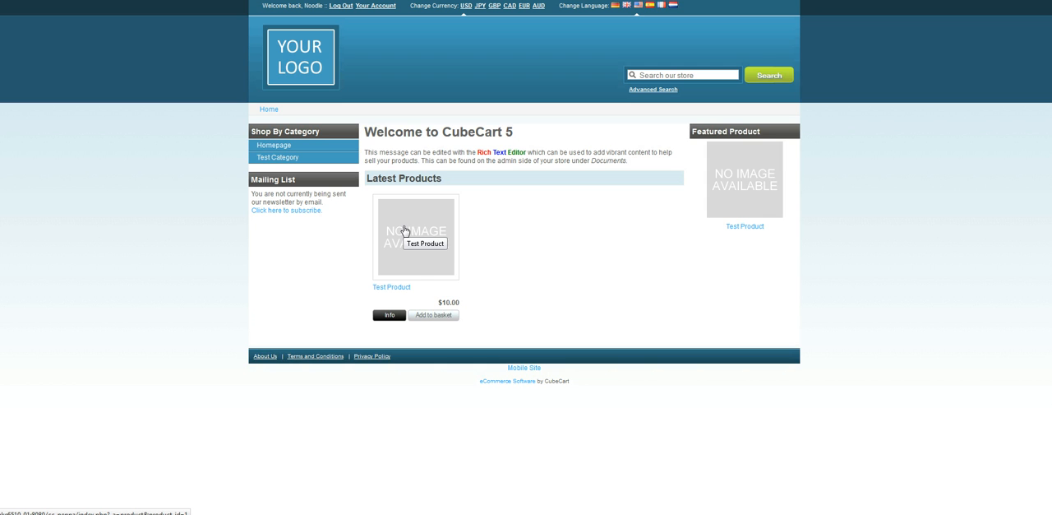
{"action": "left_click", "coordinate": [391, 287]}
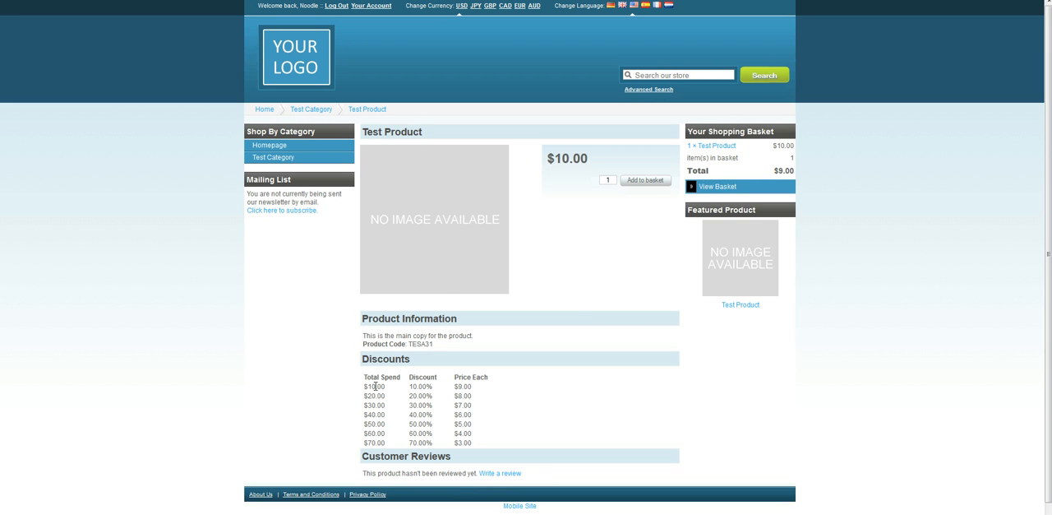
{"action": "left_click_drag", "start_coordinate": [363, 359], "coordinate": [420, 365]}
{"action": "left_click", "coordinate": [420, 365]}
{"action": "scroll", "coordinate": [421, 365], "scroll_direction": "down", "scroll_amount": 1}
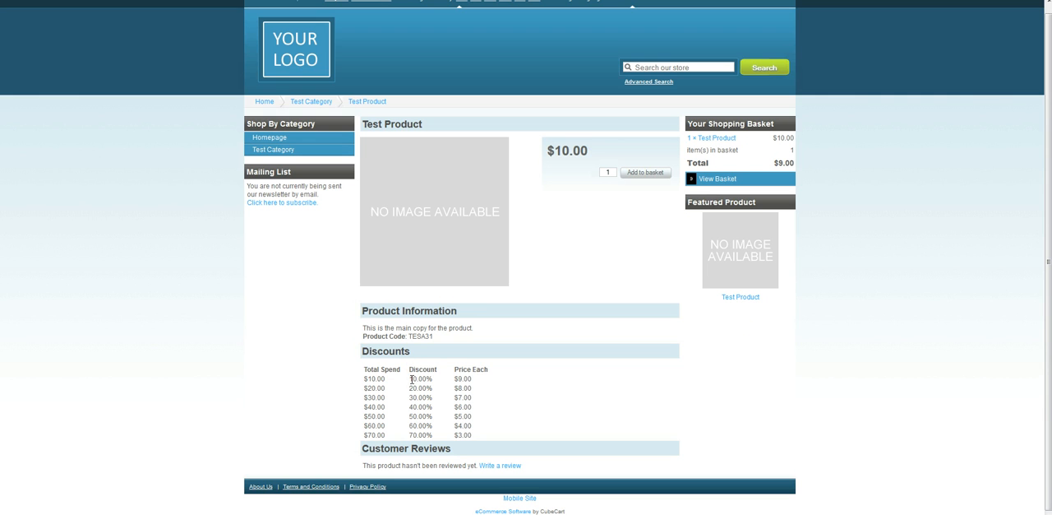
{"action": "left_click_drag", "start_coordinate": [435, 381], "coordinate": [410, 402]}
{"action": "left_click", "coordinate": [412, 422]}
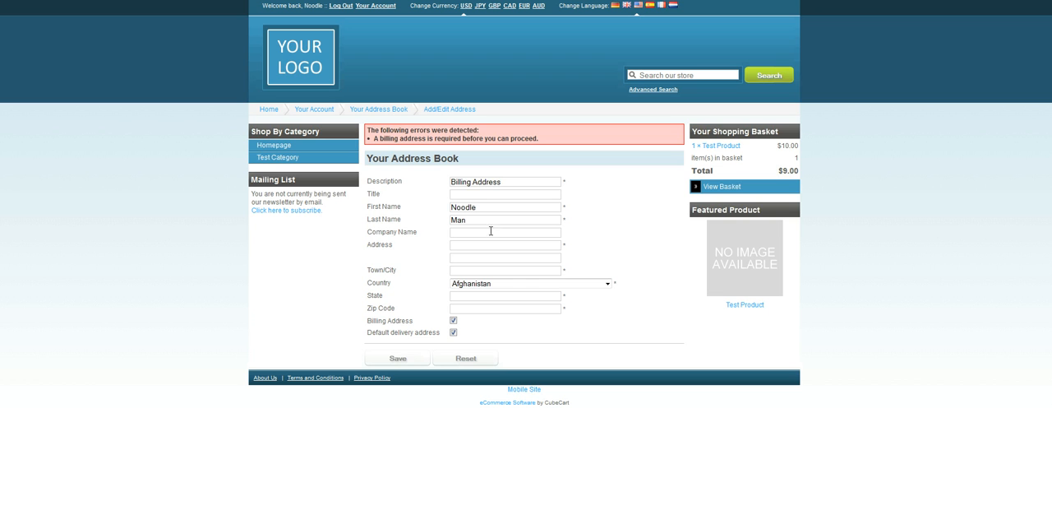
Fill in the street address and town of the customer's required billing address
{"action": "left_click", "coordinate": [406, 364]}
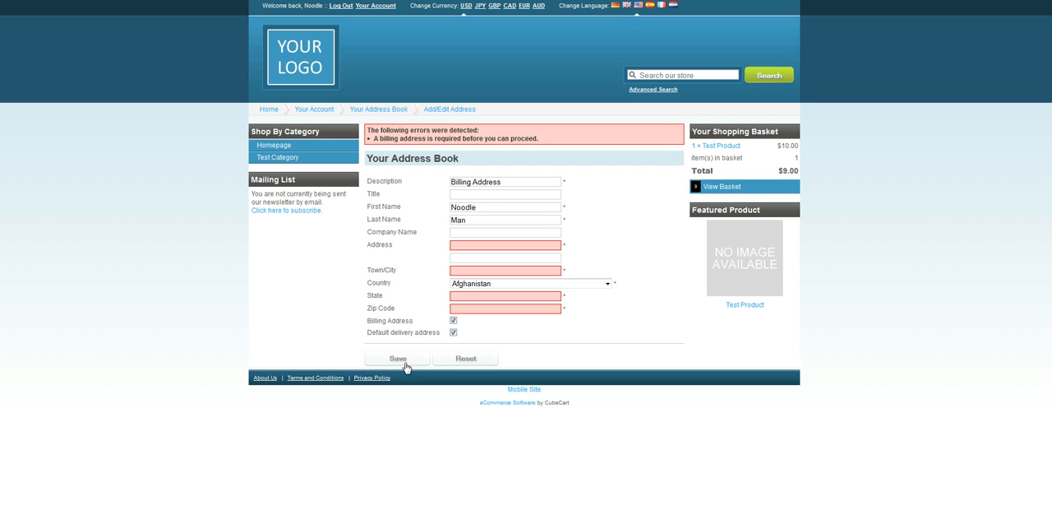
{"action": "left_click", "coordinate": [488, 197]}
{"action": "key", "text": "Tab"}
{"action": "key", "text": "Tab"}
{"action": "key", "text": "Tab"}
{"action": "key", "text": "Tab"}
{"action": "type", "text": "hkujhi"}
{"action": "key", "text": "Tab"}
Enter the state and zip code of the billing address and save the address
{"action": "key", "text": "Tab"}
{"action": "type", "text": "khgkujhg"}
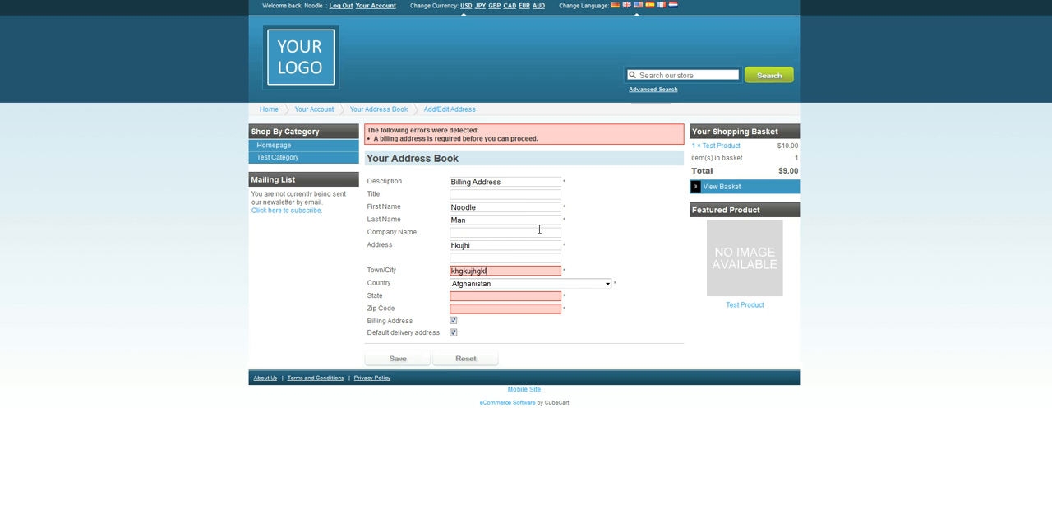
{"action": "type", "text": "kl"}
{"action": "key", "text": "Tab"}
{"action": "key", "text": "Tab"}
{"action": "type", "text": "kujgkjgk"}
{"action": "key", "text": "Tab"}
{"action": "type", "text": "kjgkj"}
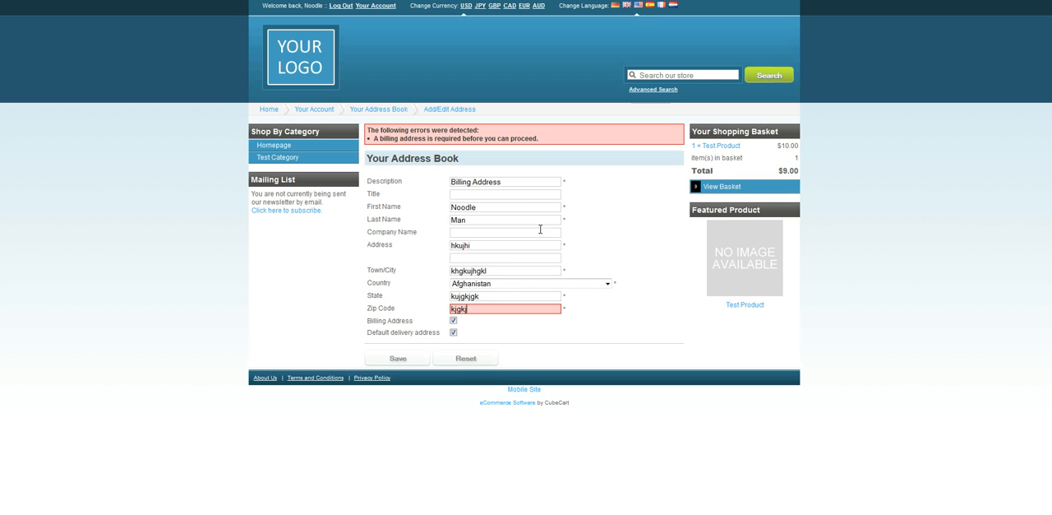
{"action": "left_click", "coordinate": [418, 365]}
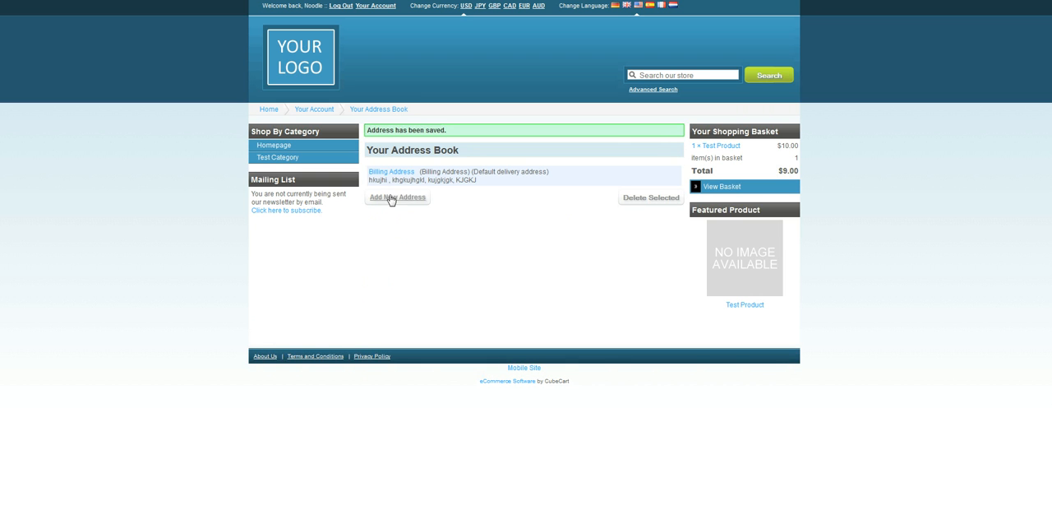
Open the basket in checkout and examine the total discount for one Test Product
{"action": "left_click", "coordinate": [728, 188]}
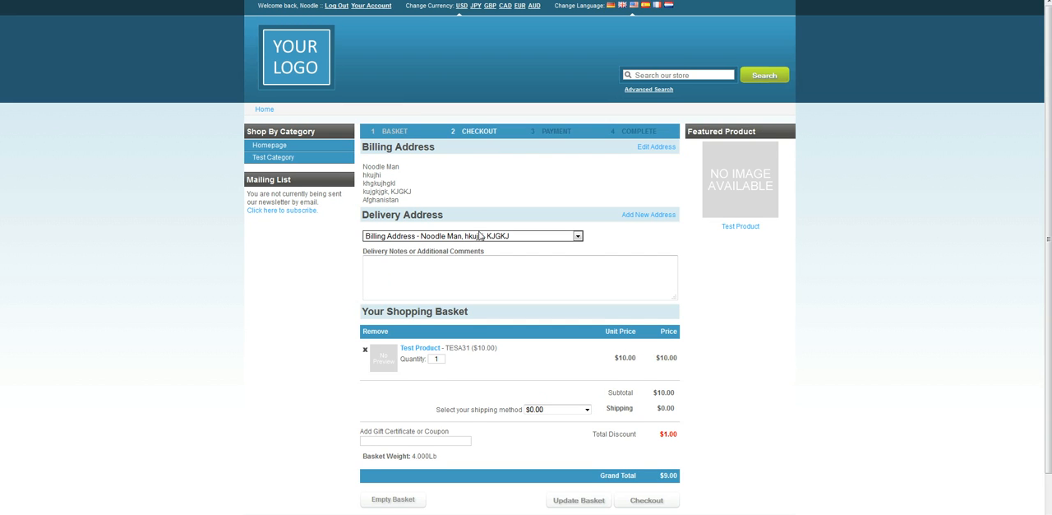
{"action": "scroll", "coordinate": [482, 237], "scroll_direction": "down", "scroll_amount": 2}
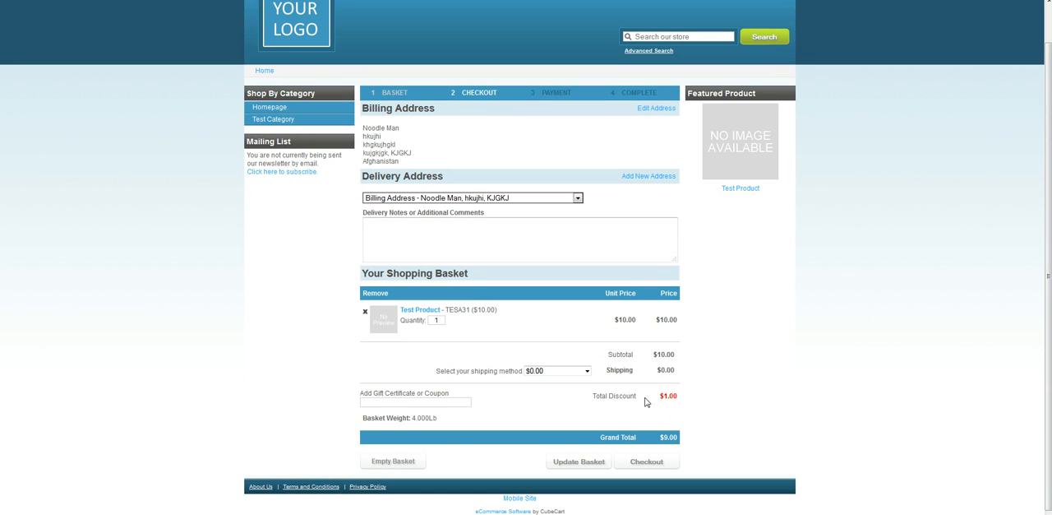
{"action": "left_click_drag", "start_coordinate": [680, 396], "coordinate": [666, 397]}
{"action": "left_click", "coordinate": [694, 325]}
Set the Test Product quantity to 7, update the basket, and compare the product price with the total discount
{"action": "left_click_drag", "start_coordinate": [443, 321], "coordinate": [391, 333]}
{"action": "key", "text": "BackSpace"}
{"action": "type", "text": "7"}
{"action": "left_click", "coordinate": [743, 336]}
{"action": "left_click", "coordinate": [578, 471]}
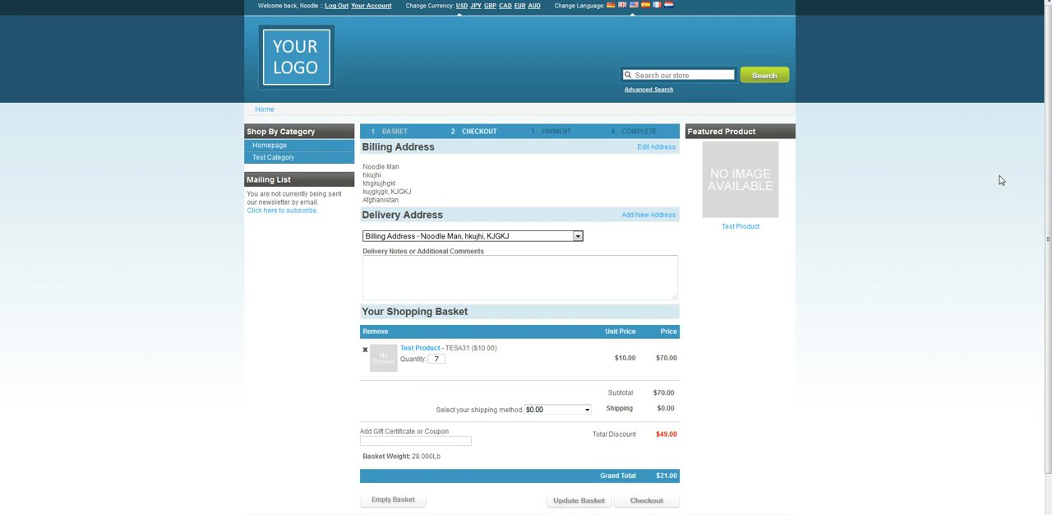
{"action": "scroll", "coordinate": [670, 296], "scroll_direction": "down", "scroll_amount": 2}
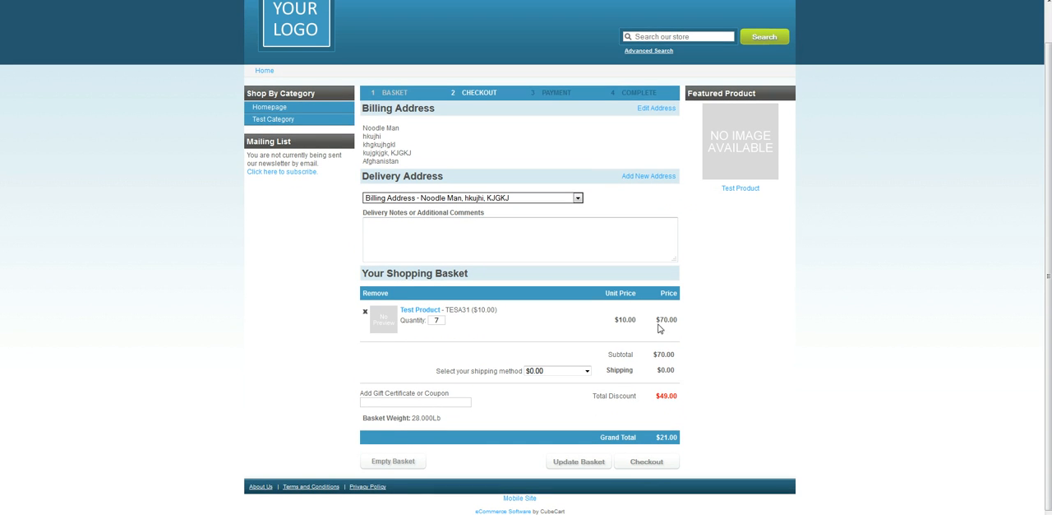
{"action": "triple_click", "coordinate": [679, 321]}
{"action": "left_click_drag", "start_coordinate": [673, 397], "coordinate": [660, 396]}
{"action": "left_click", "coordinate": [682, 400]}
Log out of the customer account and add one Test Product to the basket from the homepage as a guest
{"action": "scroll", "coordinate": [664, 395], "scroll_direction": "up", "scroll_amount": 1}
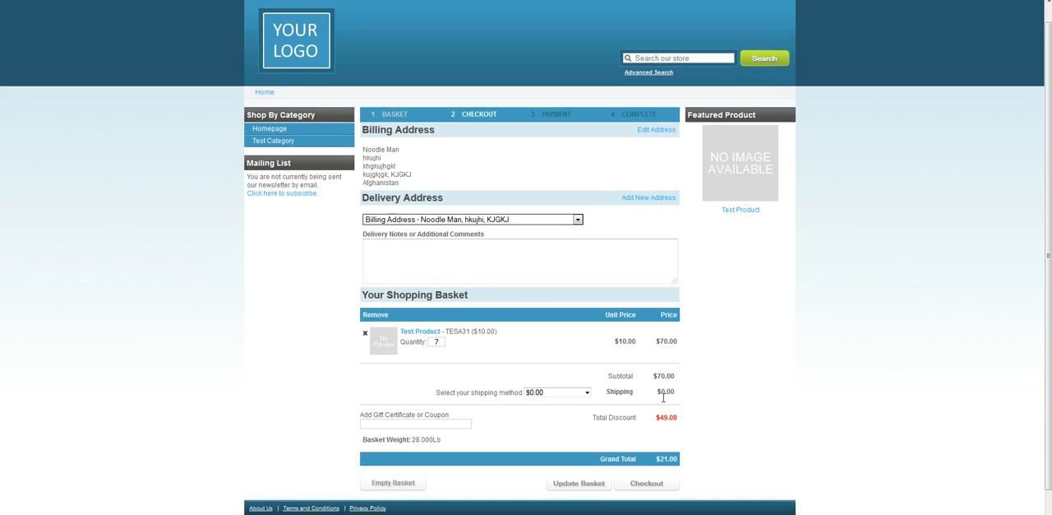
{"action": "left_click", "coordinate": [336, 6]}
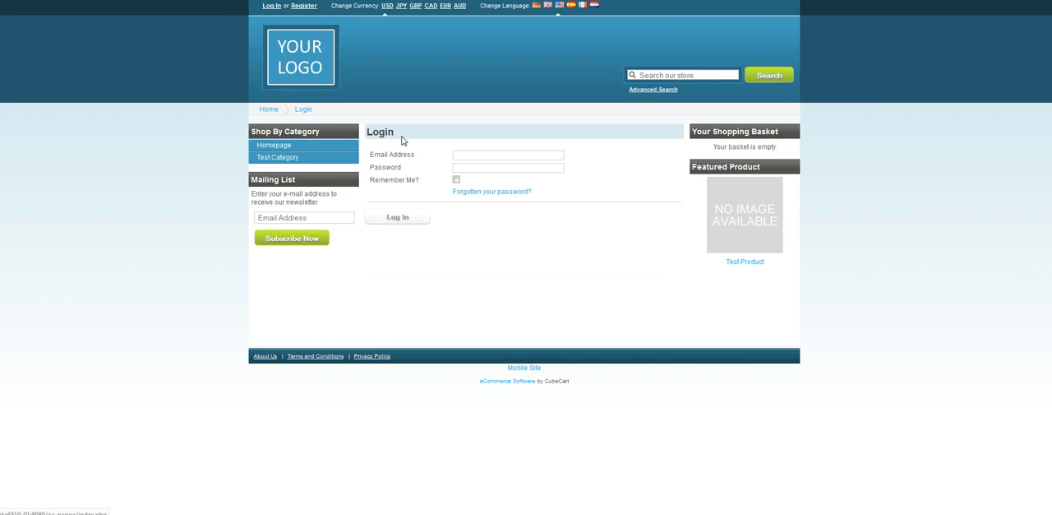
{"action": "left_click", "coordinate": [290, 146]}
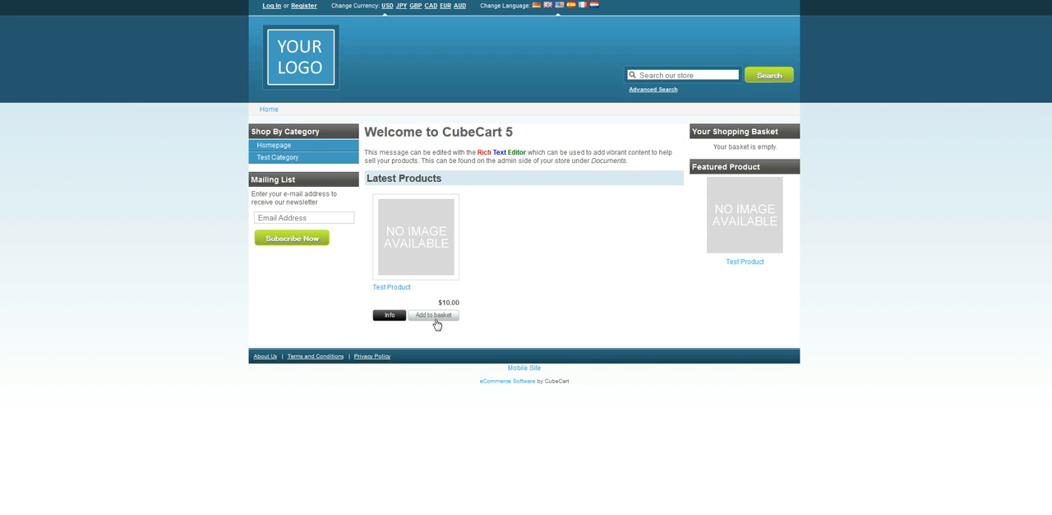
{"action": "left_click", "coordinate": [426, 317]}
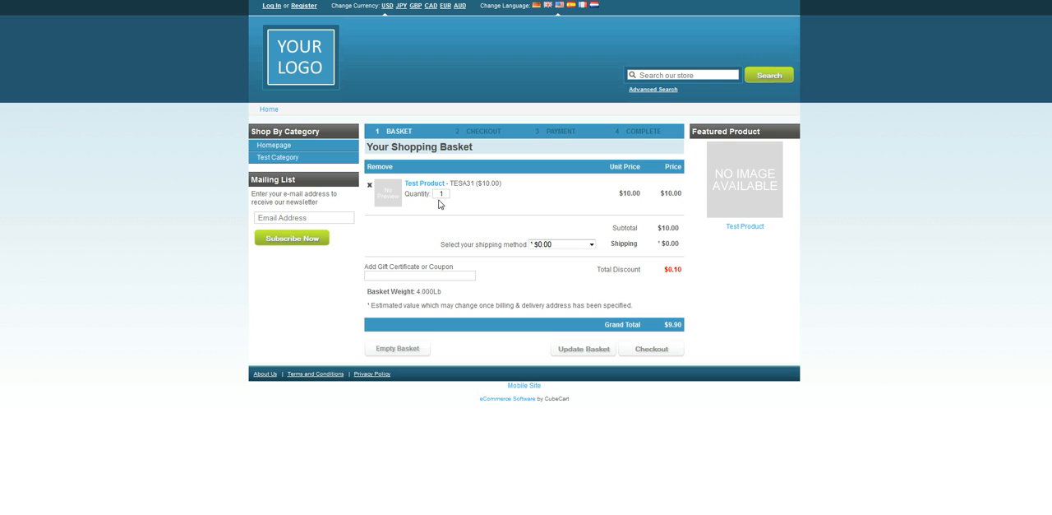
Set the Test Product quantity in the guest basket to 7 and update the basket
{"action": "double_click", "coordinate": [443, 193]}
{"action": "type", "text": "7"}
{"action": "left_click", "coordinate": [581, 354]}
Start the guest checkout and log in as the already registered customer with the account e-mail and password
{"action": "left_click", "coordinate": [660, 351]}
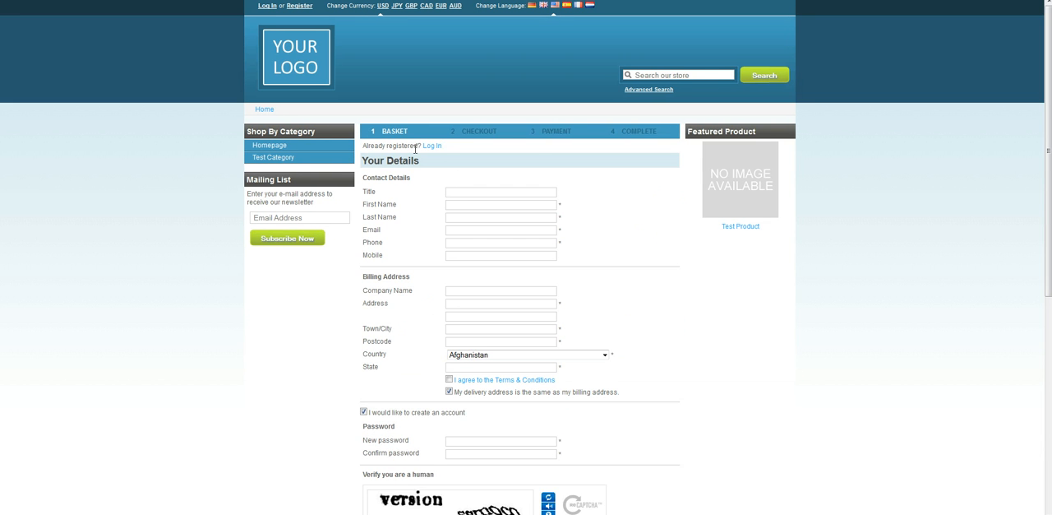
{"action": "left_click", "coordinate": [431, 145]}
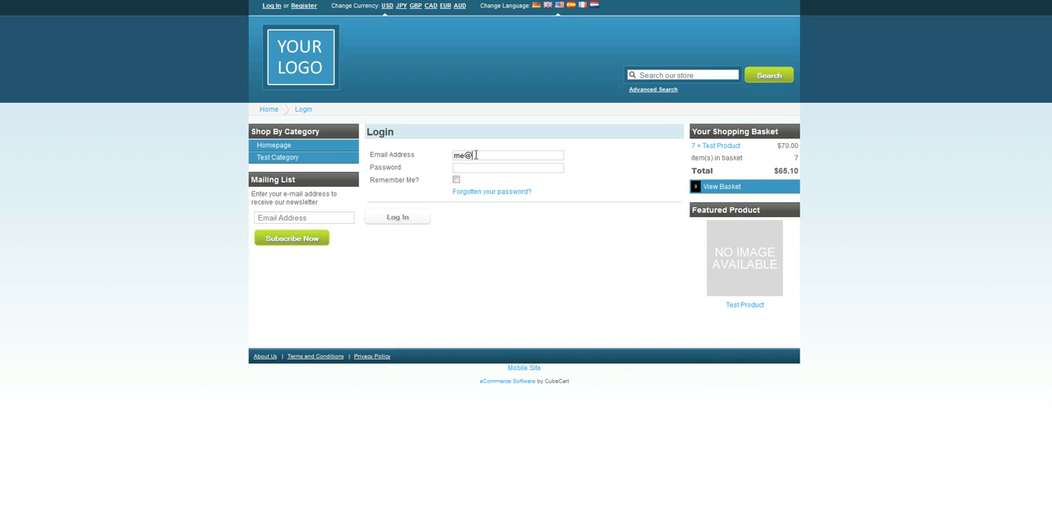
{"action": "key", "text": "Tab"}
{"action": "type", "text": "abcdef"}
{"action": "key", "text": "Return"}
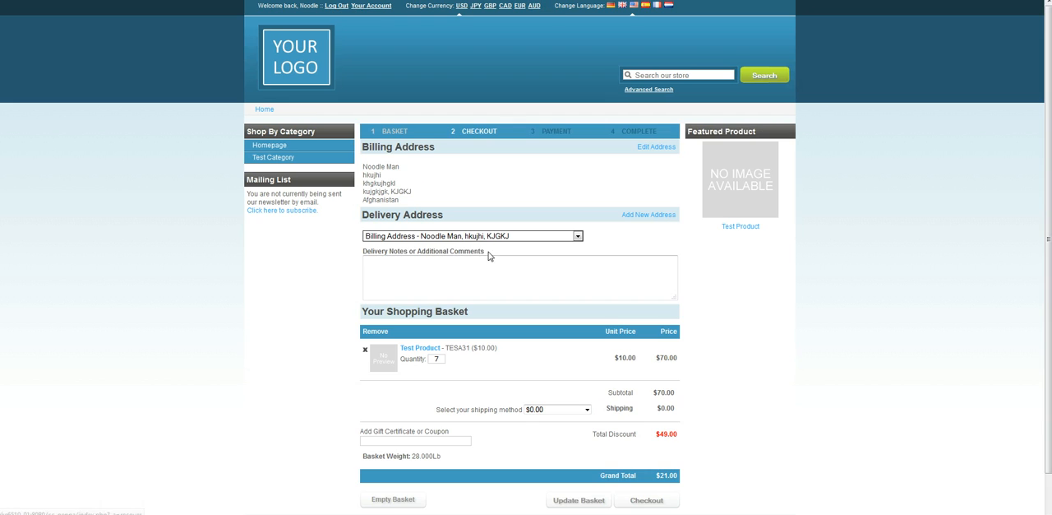
Continue the customer's checkout to the payment stage and switch back to the Price Tiers settings
{"action": "scroll", "coordinate": [493, 262], "scroll_direction": "down", "scroll_amount": 1}
{"action": "left_click", "coordinate": [650, 466]}
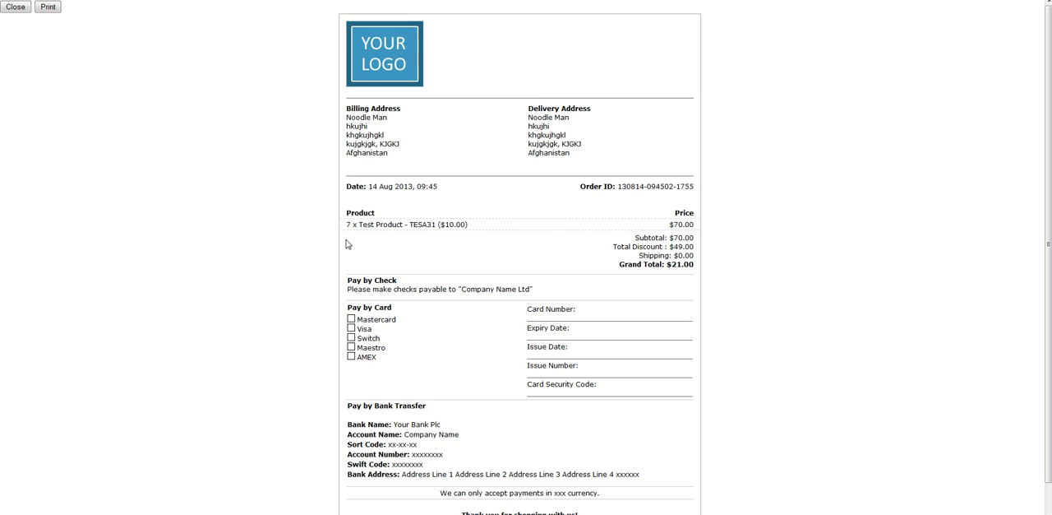
{"action": "left_click", "coordinate": [16, 6]}
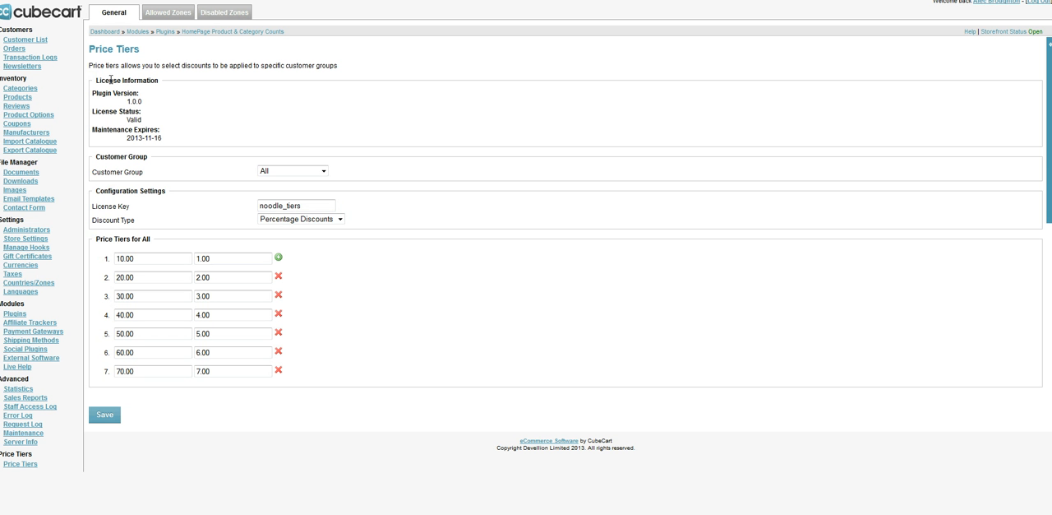
Log back in to the store admin with the administrator's username and open the customer's pending order from the order list
{"action": "left_click", "coordinate": [568, 108]}
{"action": "type", "text": "Noodleman"}
{"action": "key", "text": "Tab"}
{"action": "key", "text": "Return"}
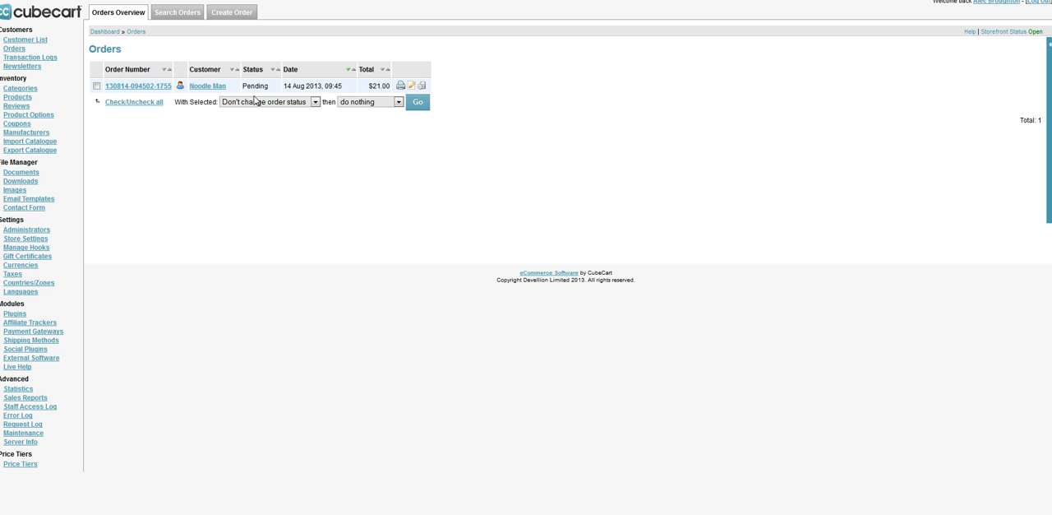
{"action": "left_click", "coordinate": [138, 88]}
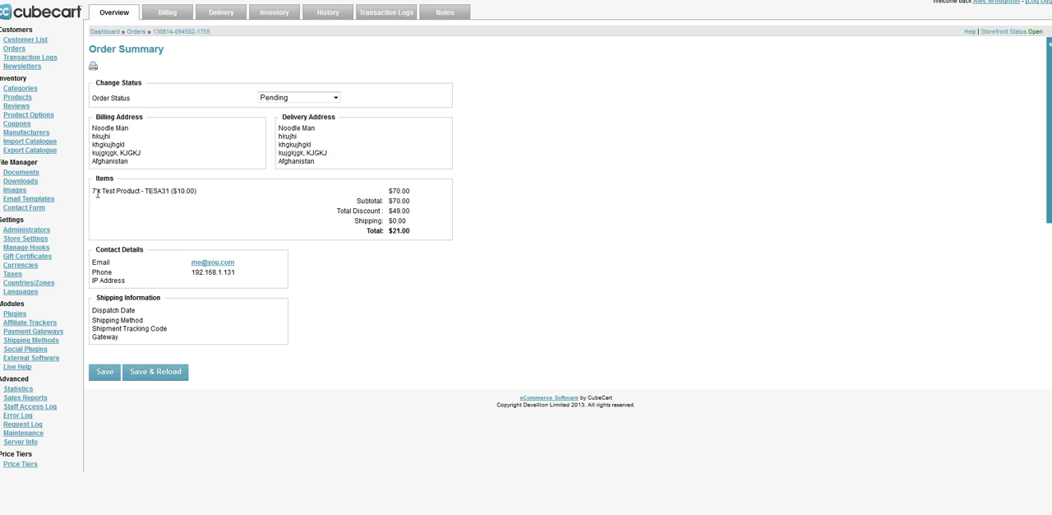
Examine the Test Product line and the total discount in the order summary
{"action": "left_click_drag", "start_coordinate": [93, 191], "coordinate": [214, 196]}
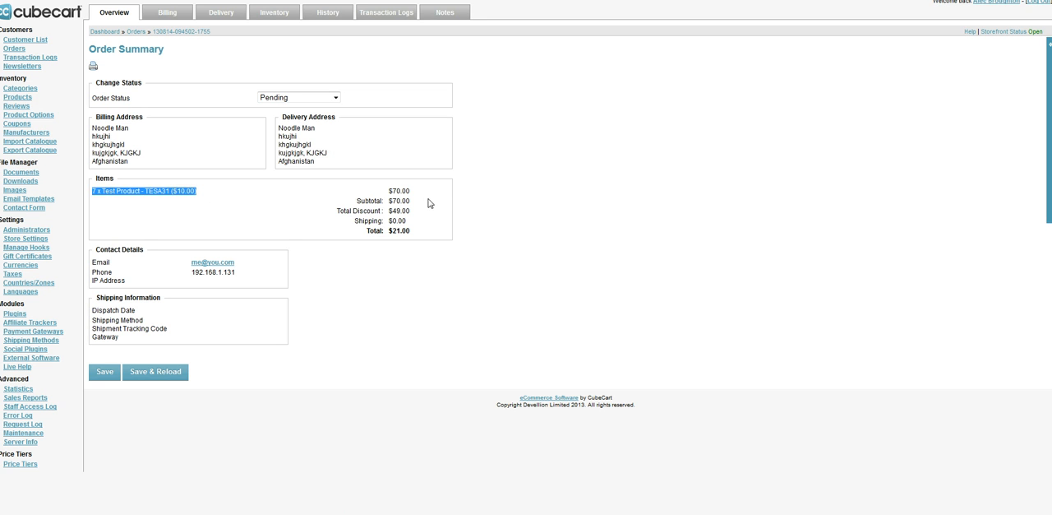
{"action": "left_click_drag", "start_coordinate": [419, 212], "coordinate": [337, 211]}
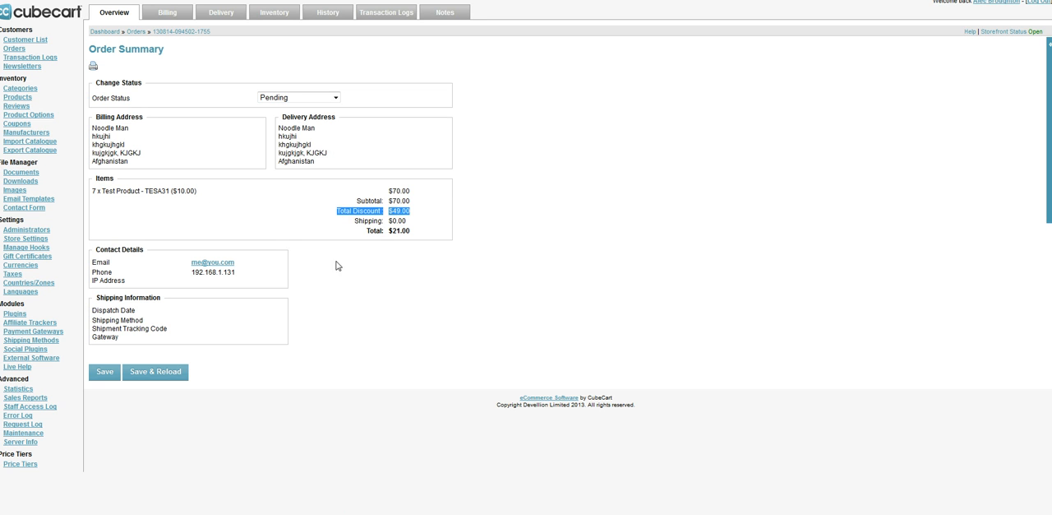
{"action": "left_click", "coordinate": [411, 225]}
{"action": "left_click_drag", "start_coordinate": [415, 213], "coordinate": [330, 213]}
{"action": "left_click", "coordinate": [327, 235]}
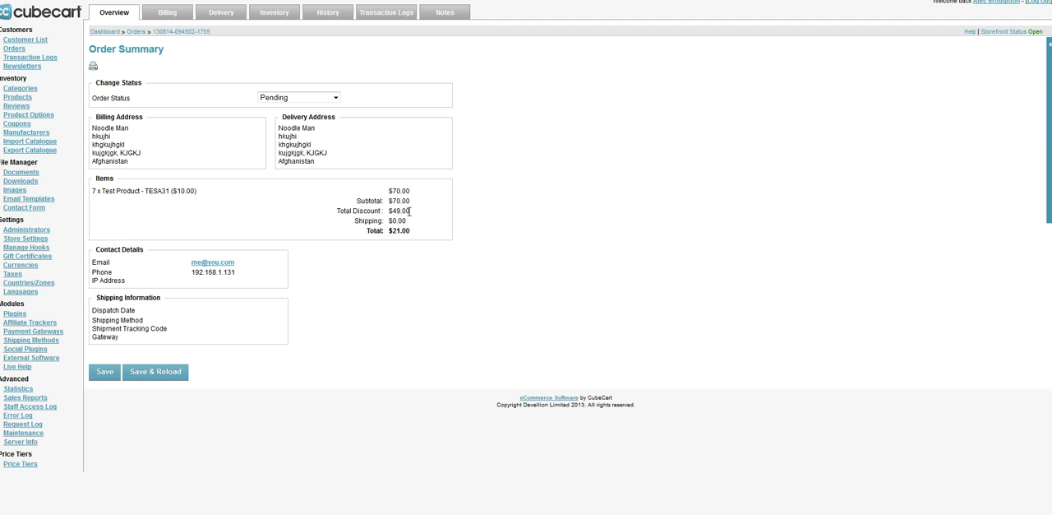
{"action": "left_click_drag", "start_coordinate": [409, 212], "coordinate": [379, 212]}
{"action": "left_click", "coordinate": [412, 211]}
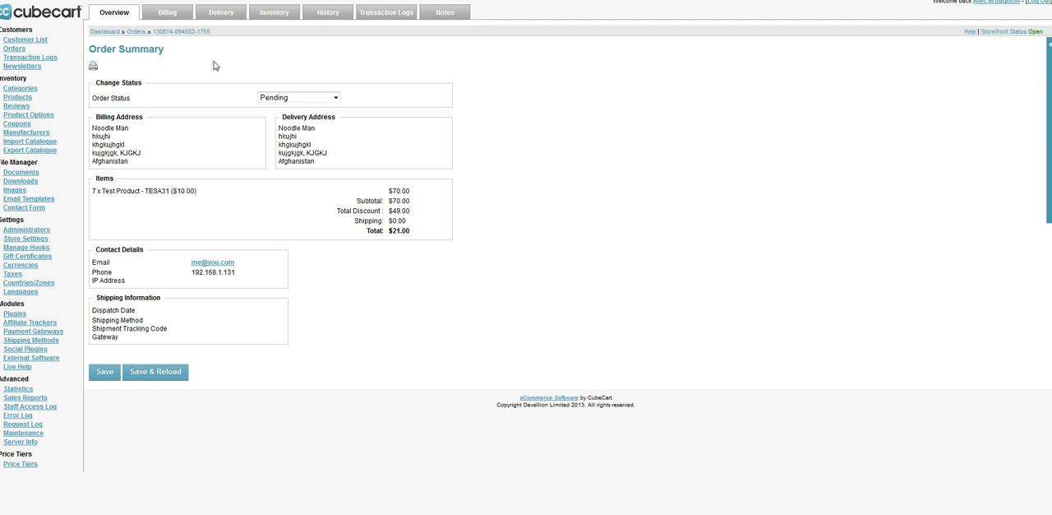